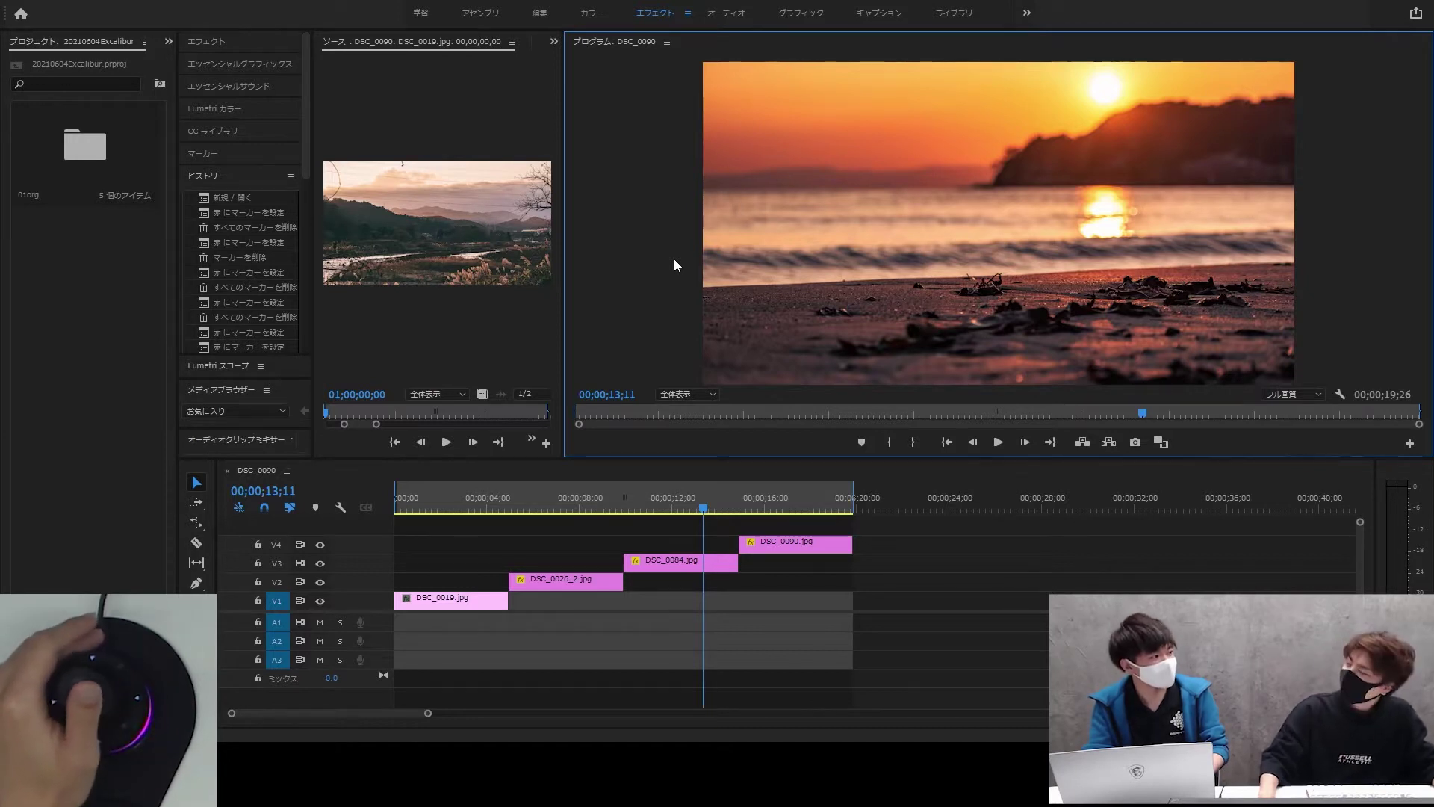
- Run Excalibur's Add Marker to Selection on the DSC_0084.jpg clip with the marker name "kai" and the colour Red
left_click(681, 504)
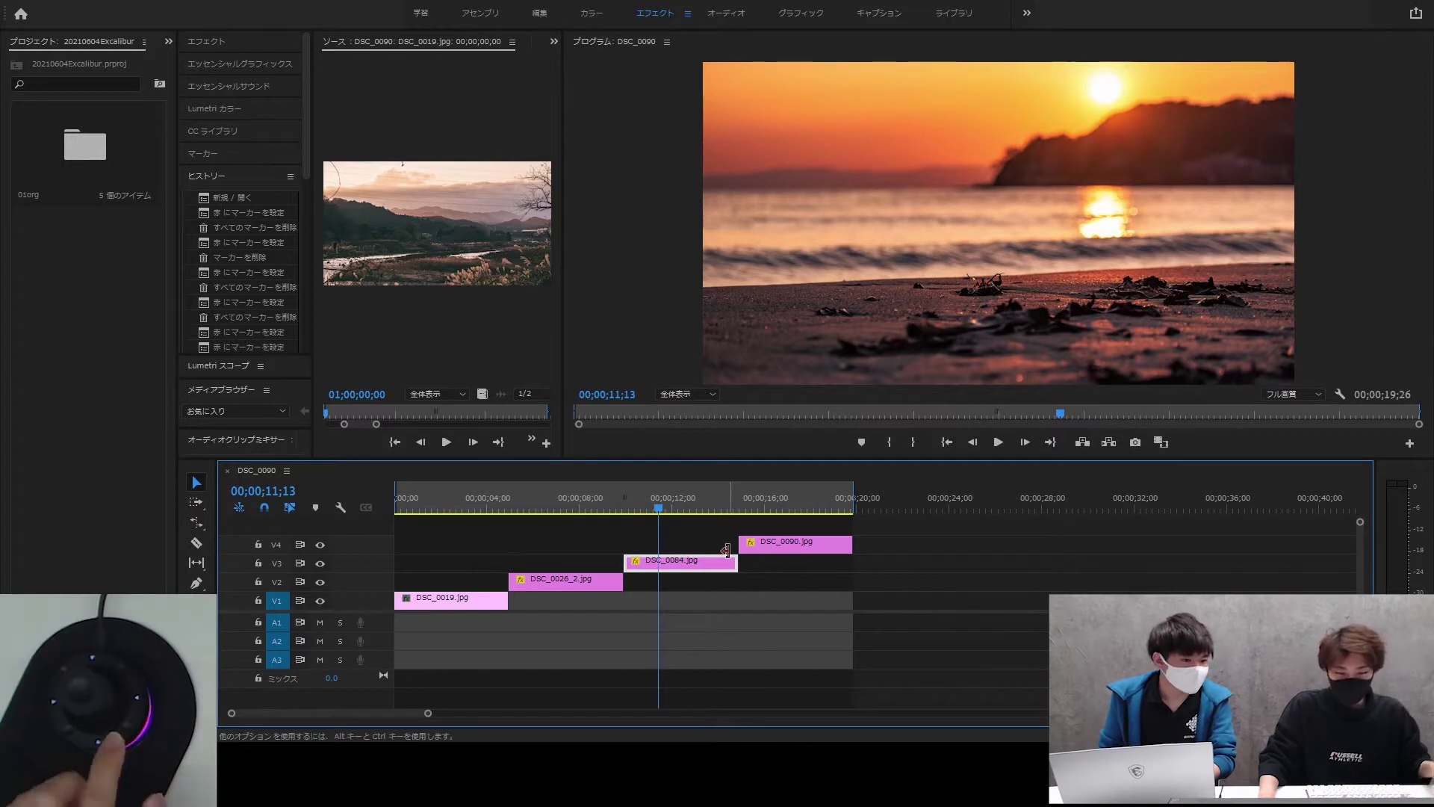
key("ctrl+space")
type("add marker ")
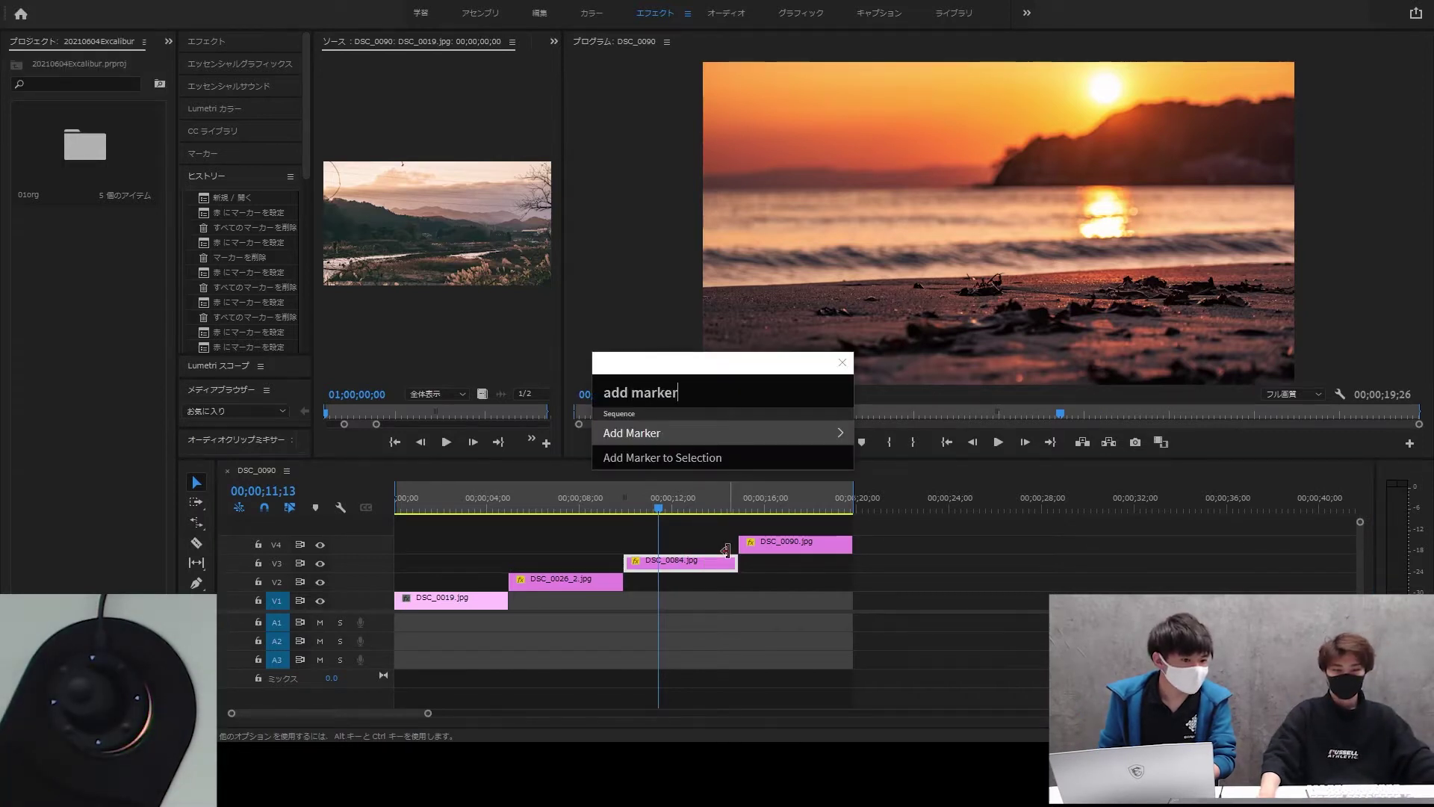
type("to selection")
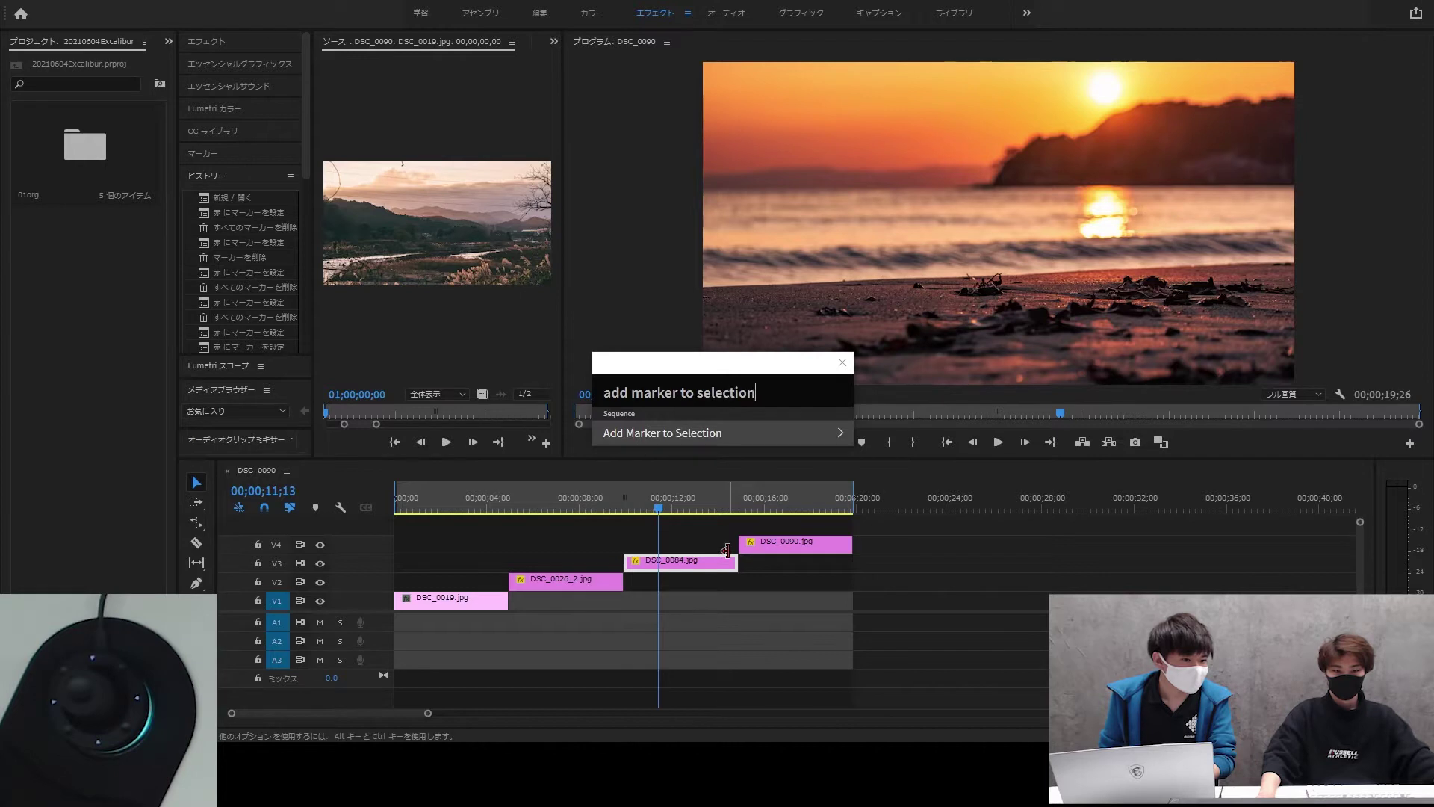
key("Return")
type("kai")
key("Down")
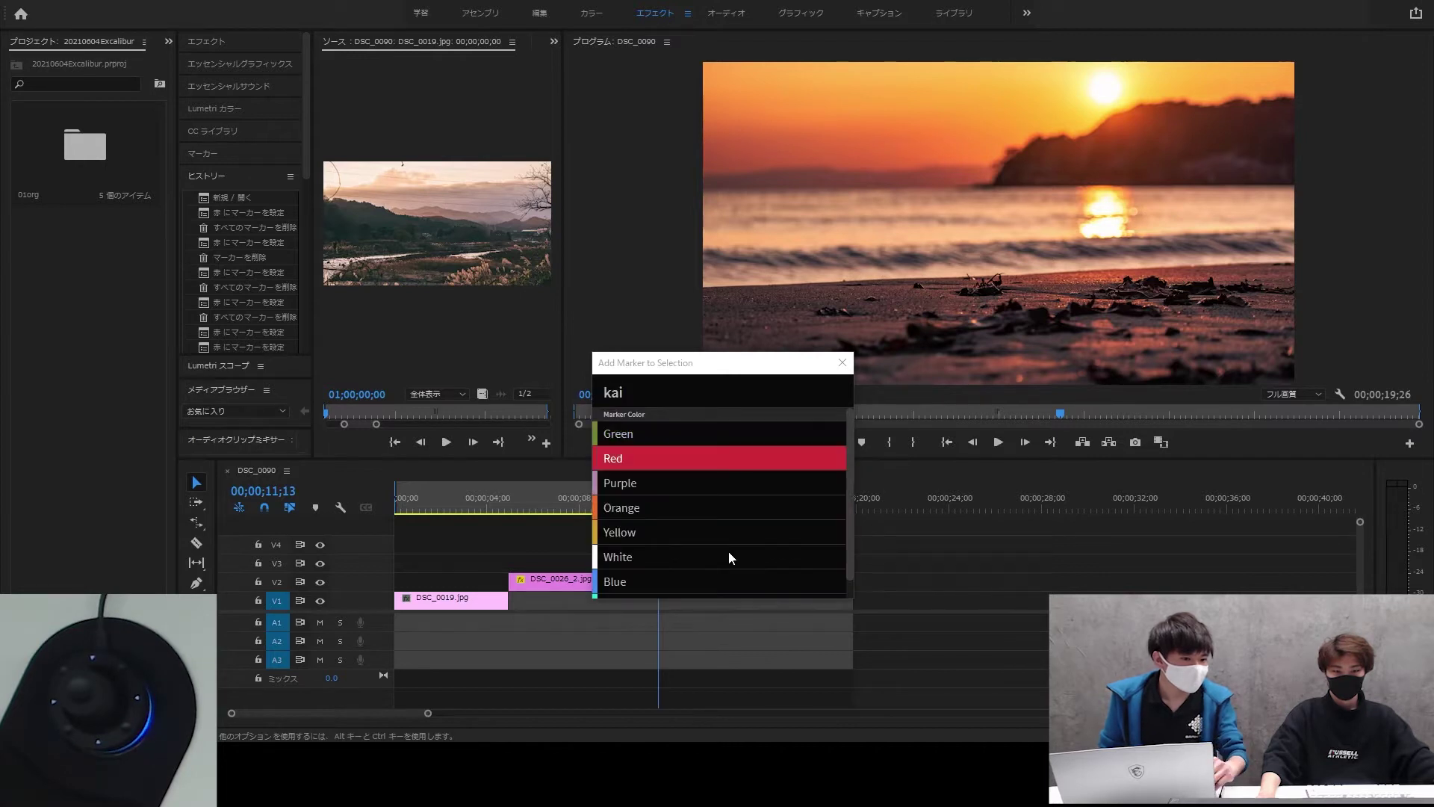
key("Return")
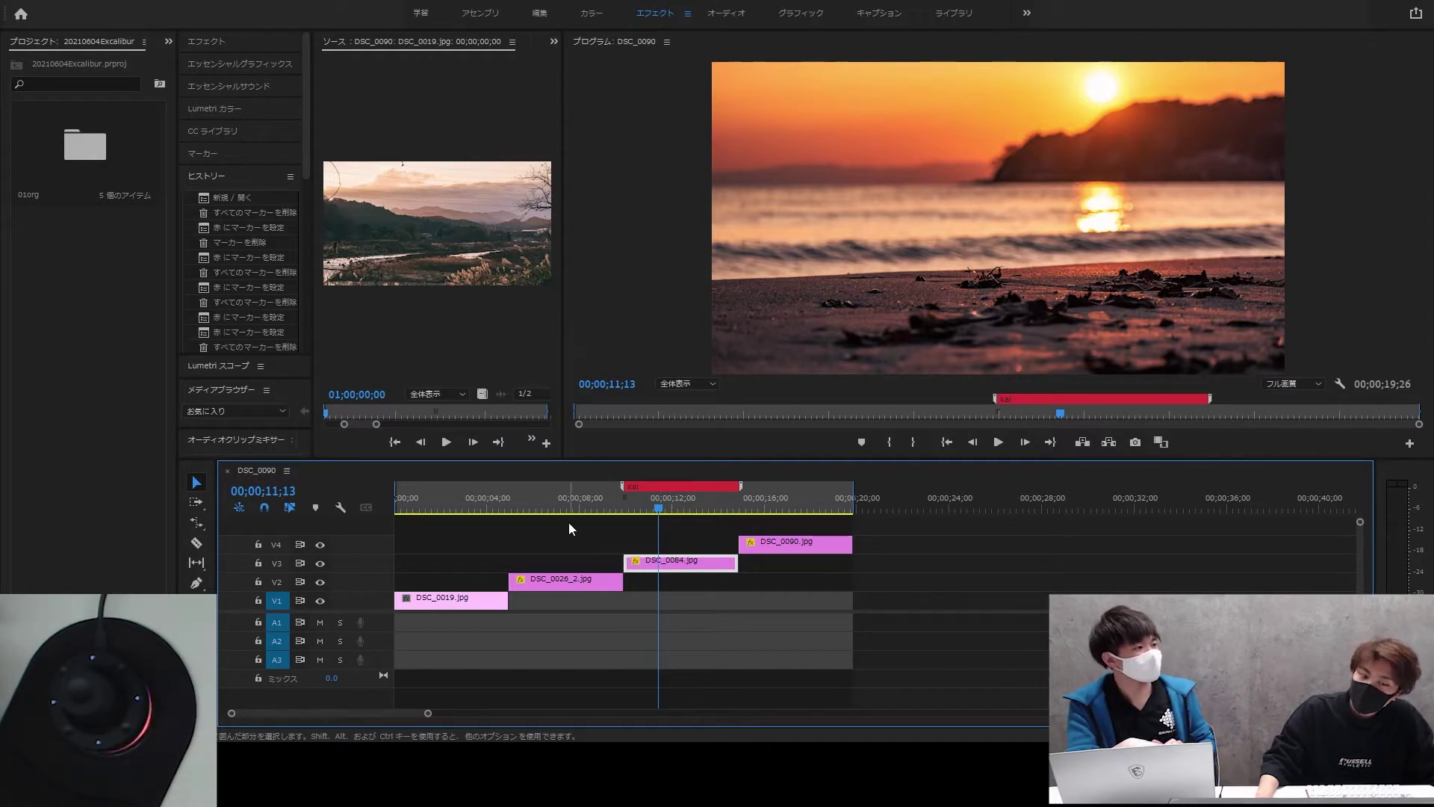
- Solo the track of the DSC_0026_2.jpg clip and add a red "kai check" marker spanning that clip
left_click(548, 510)
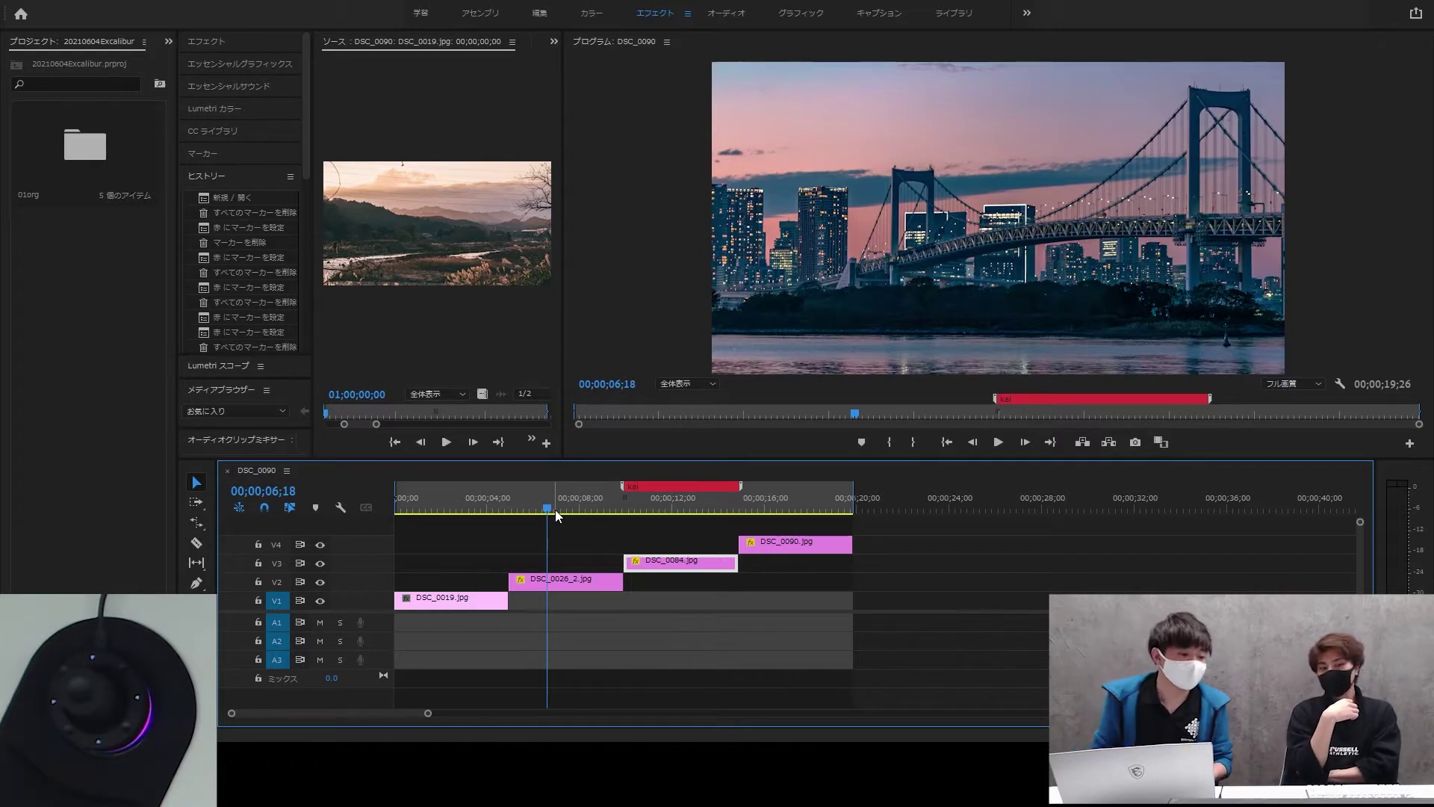
left_click(561, 581)
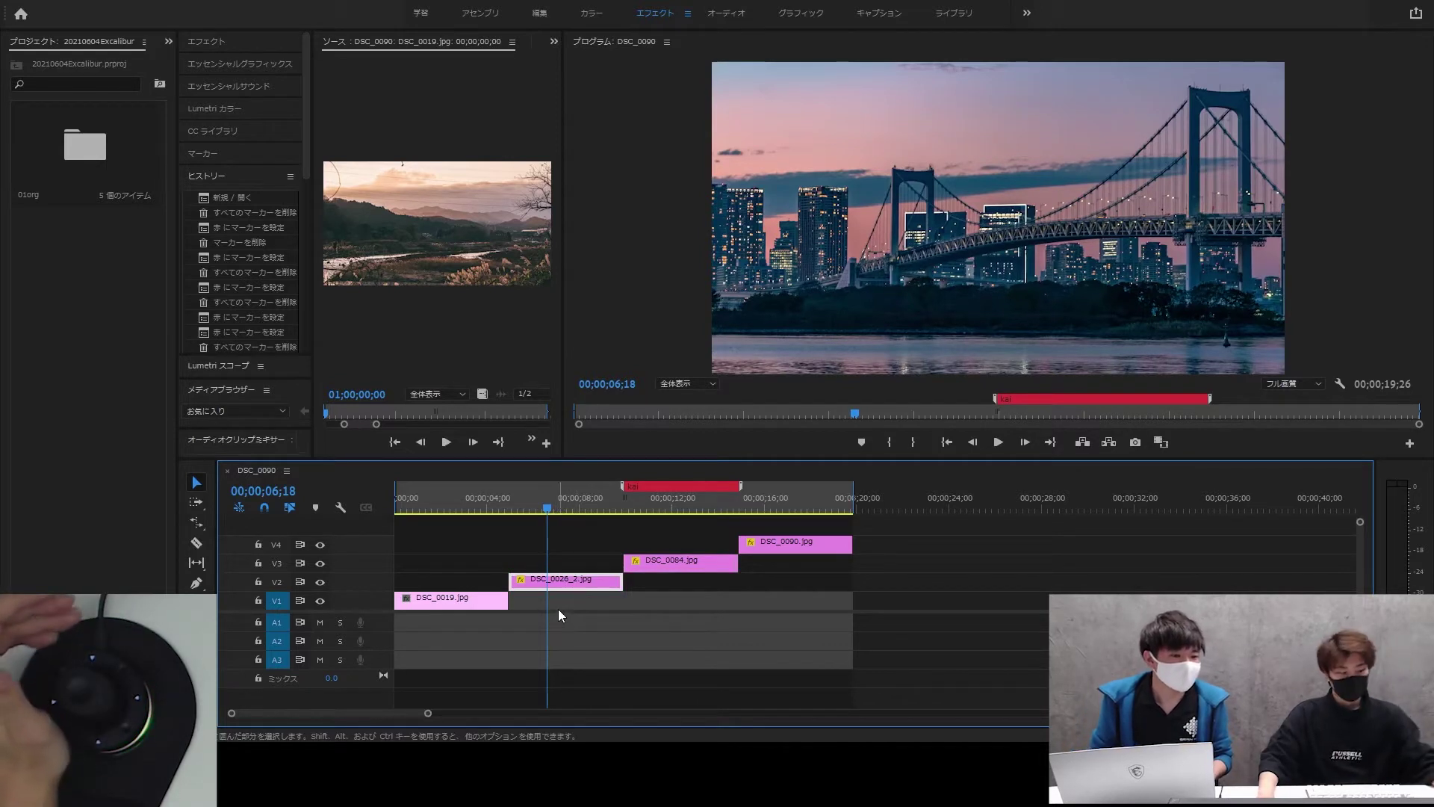
key("x")
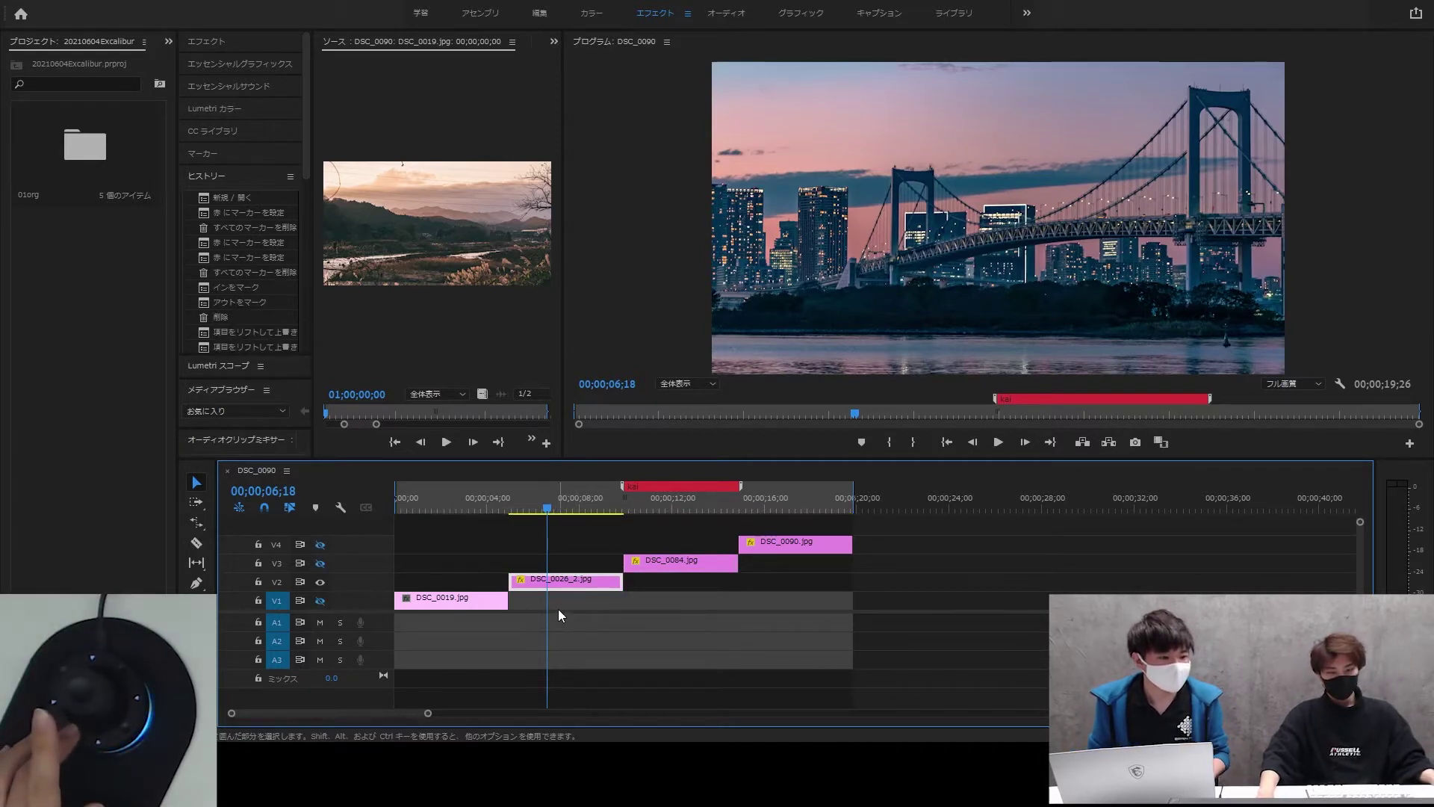
key("m")
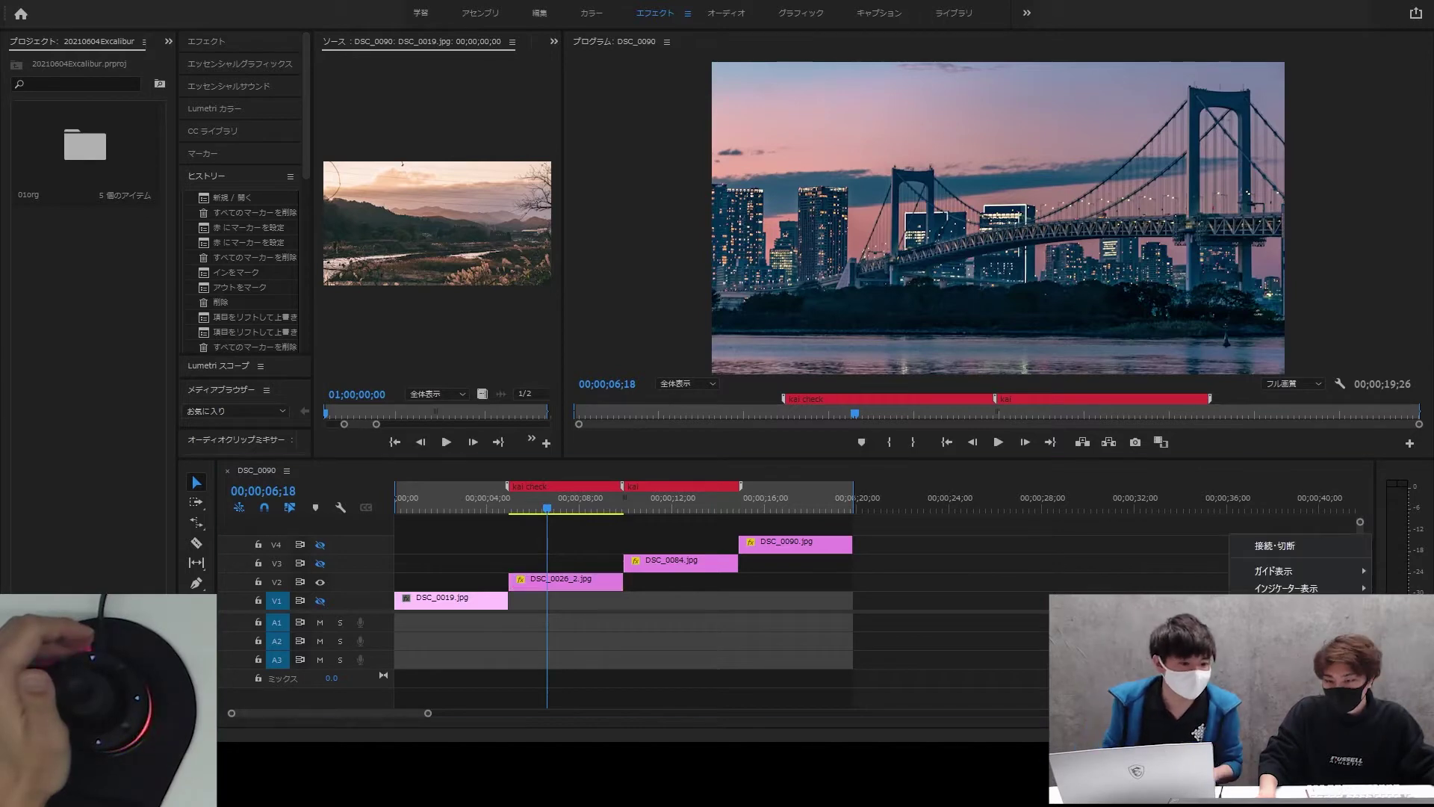
- Switch to the Orbital2 Core settings and examine the Flat Ring's Add Maker To Selection program macro
left_click(1285, 623)
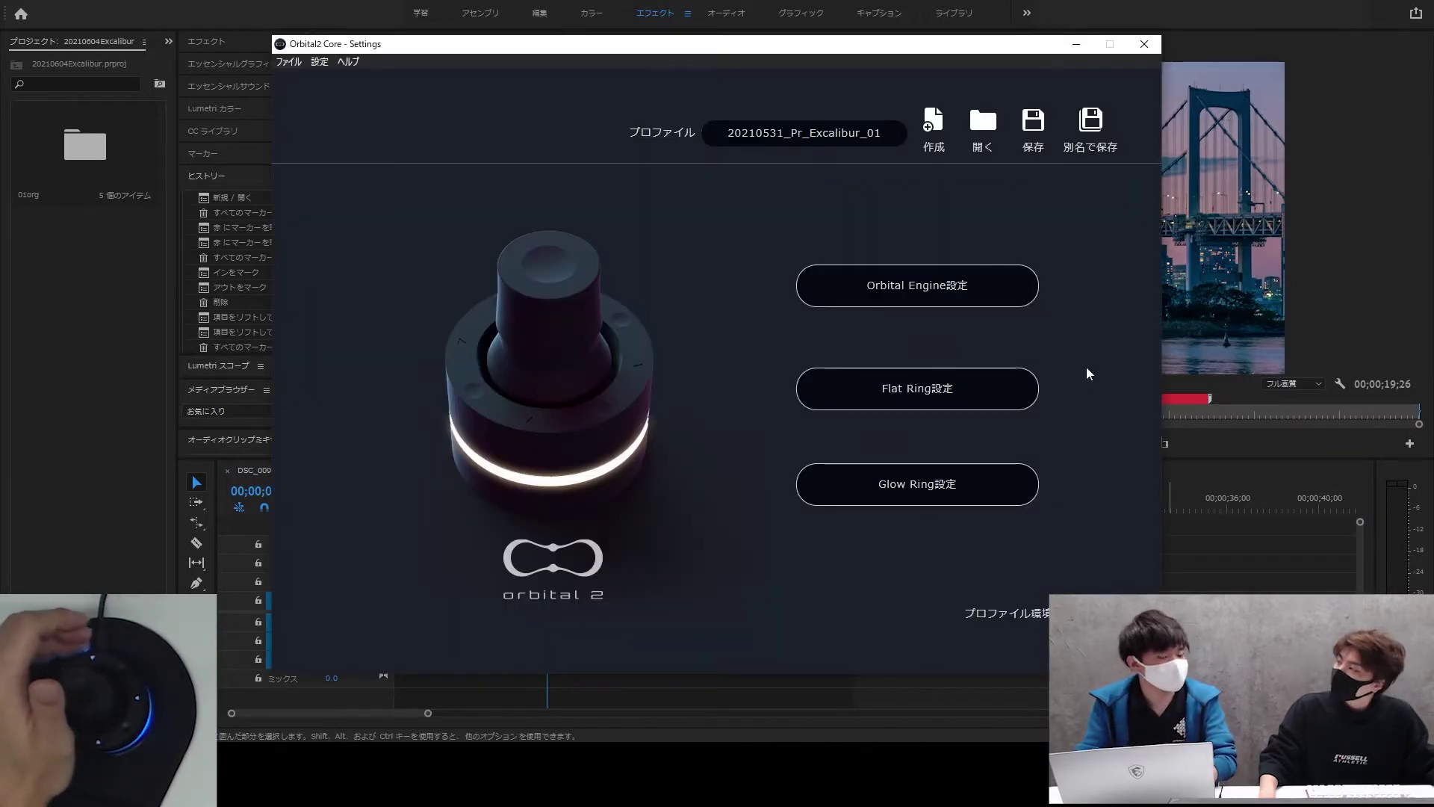
left_click(1022, 399)
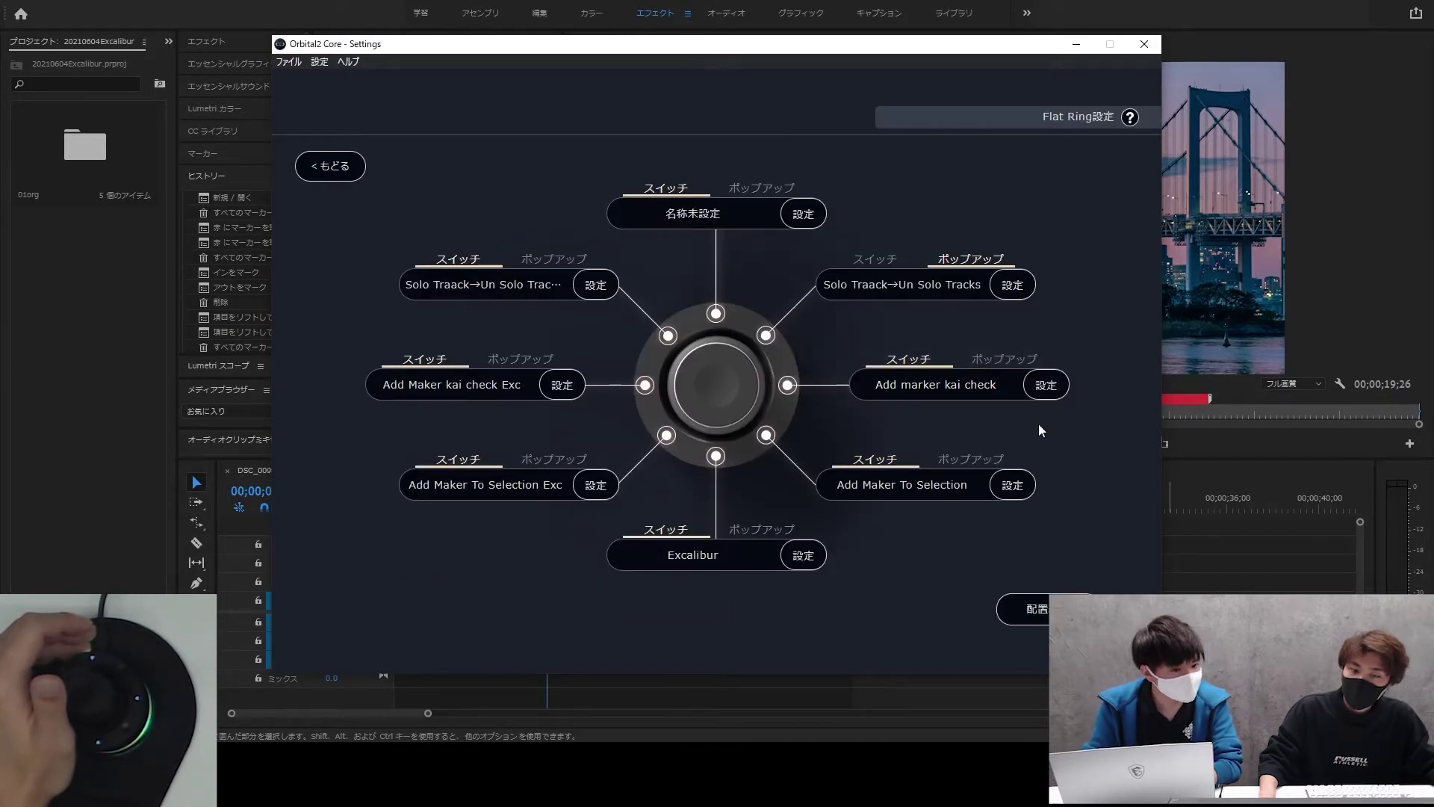
left_click(940, 486)
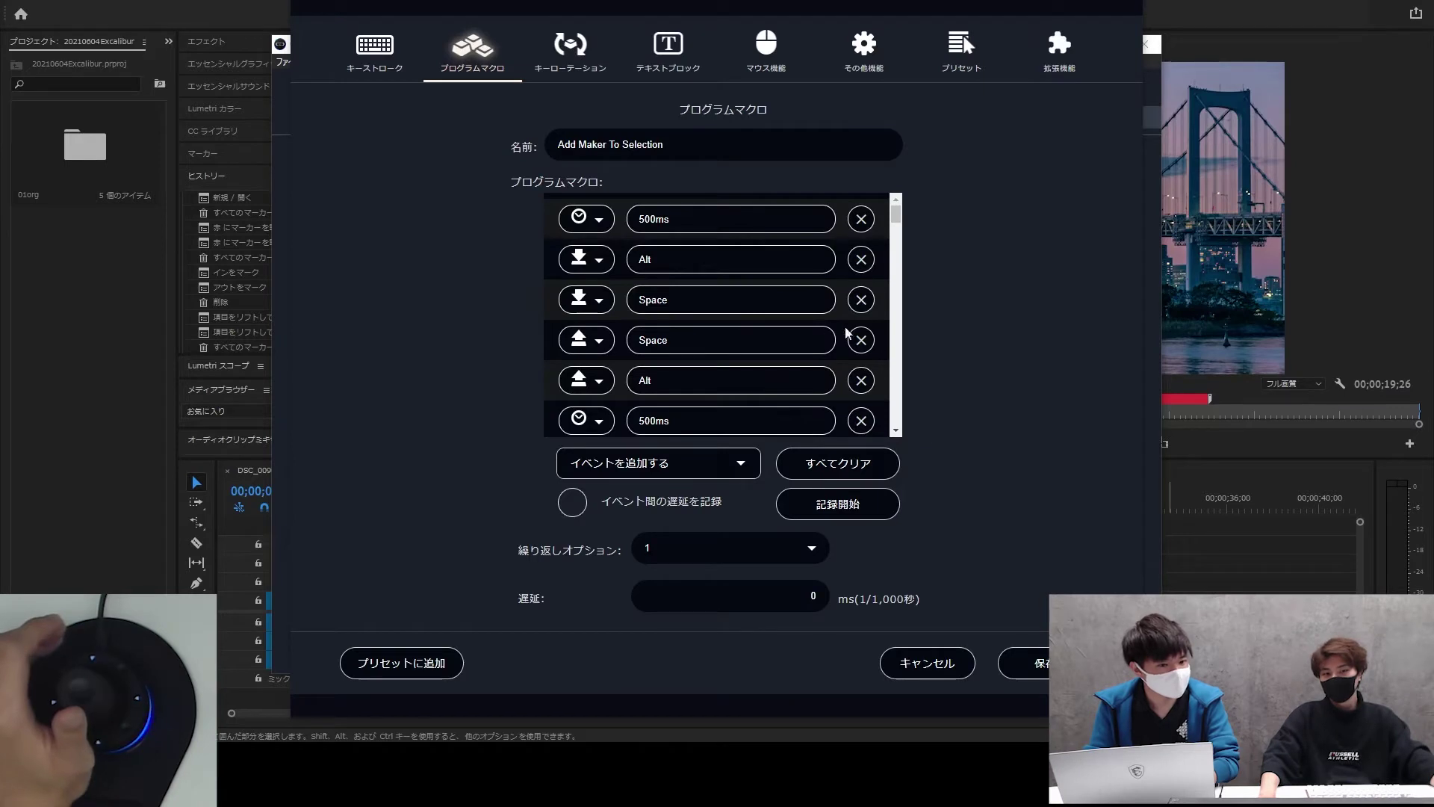
scroll(889, 358, "down", 10)
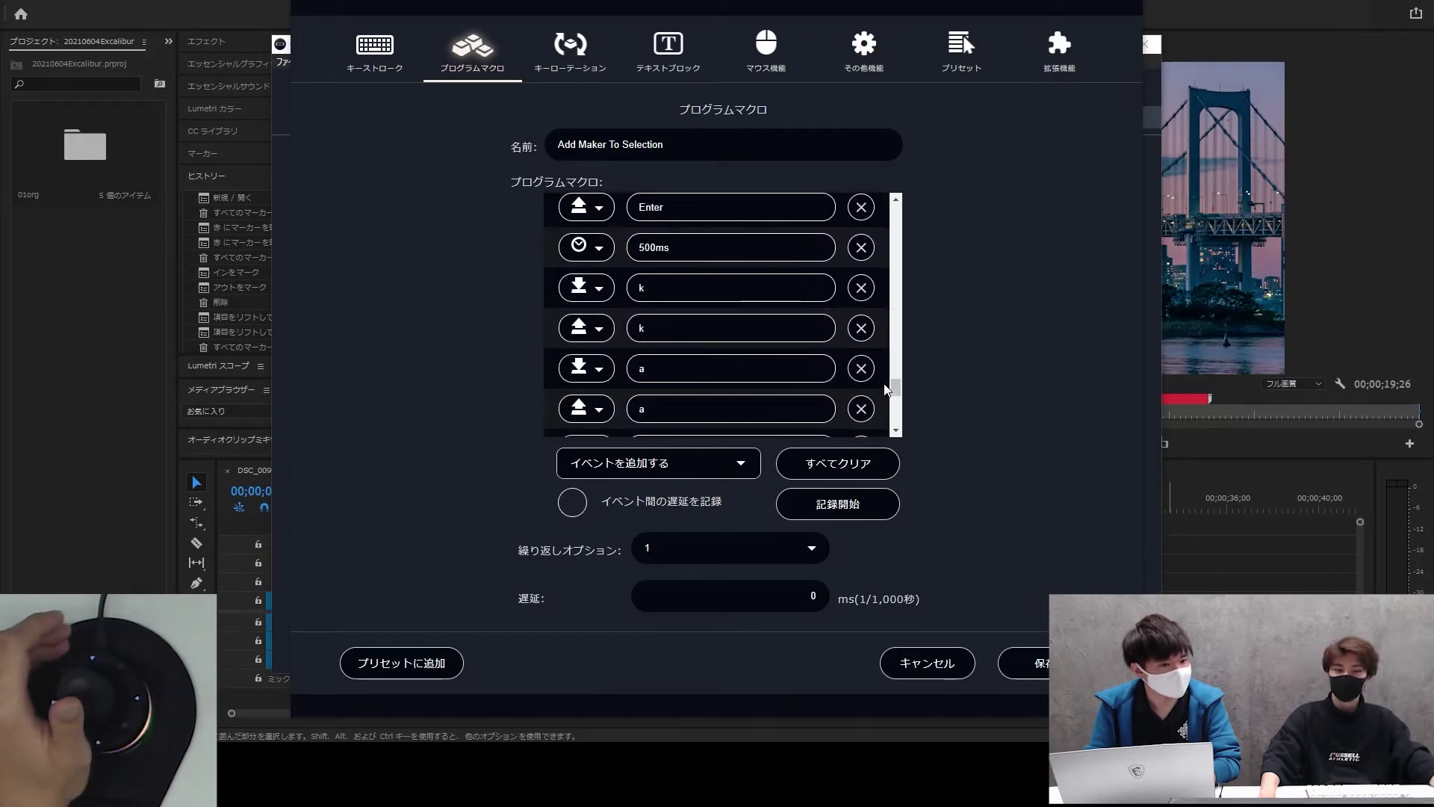
scroll(887, 389, "down", 5)
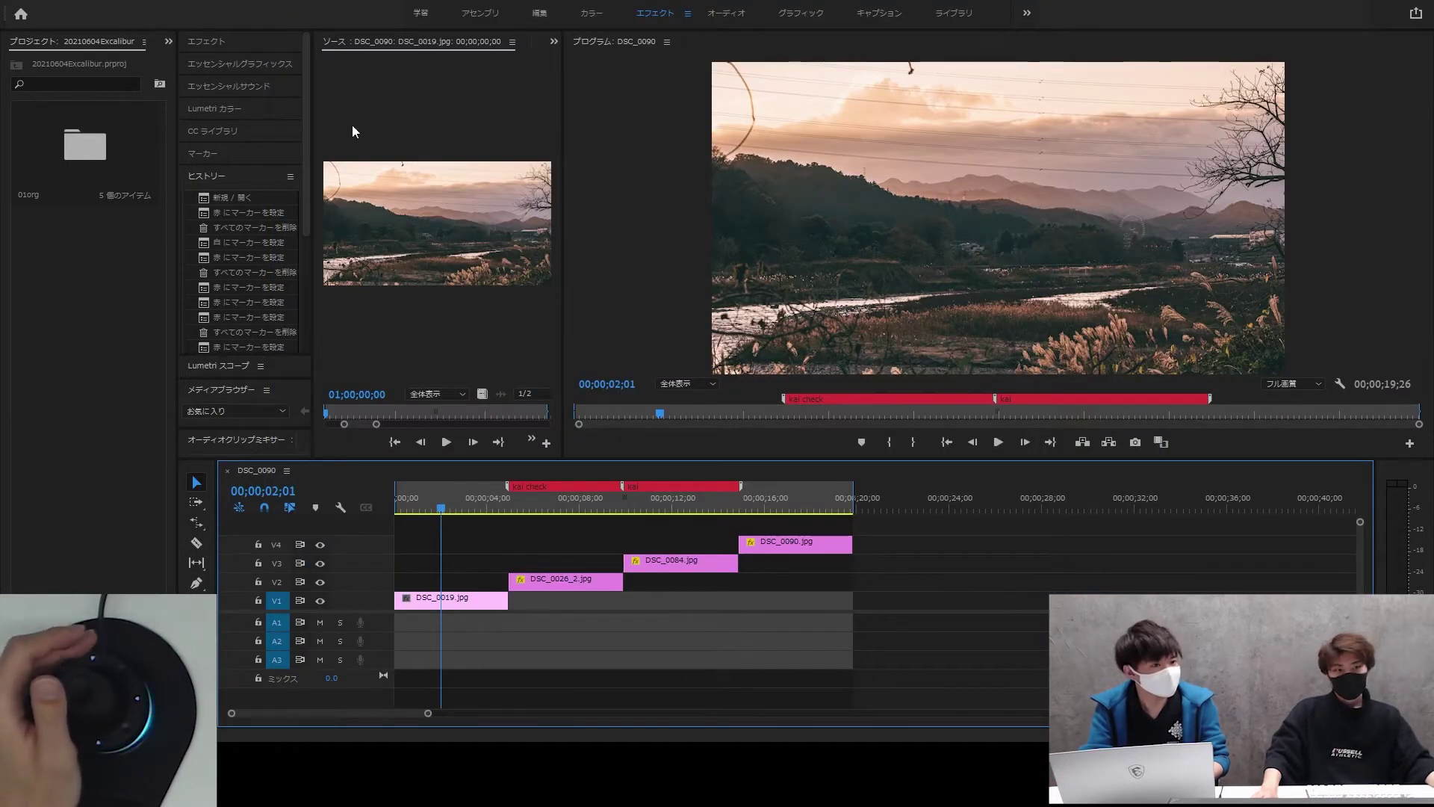
- Create a user command named 甲斐チェック選択したクリップ間2 in the Excalibur Settings of Premiere Pro
left_click(351, 3)
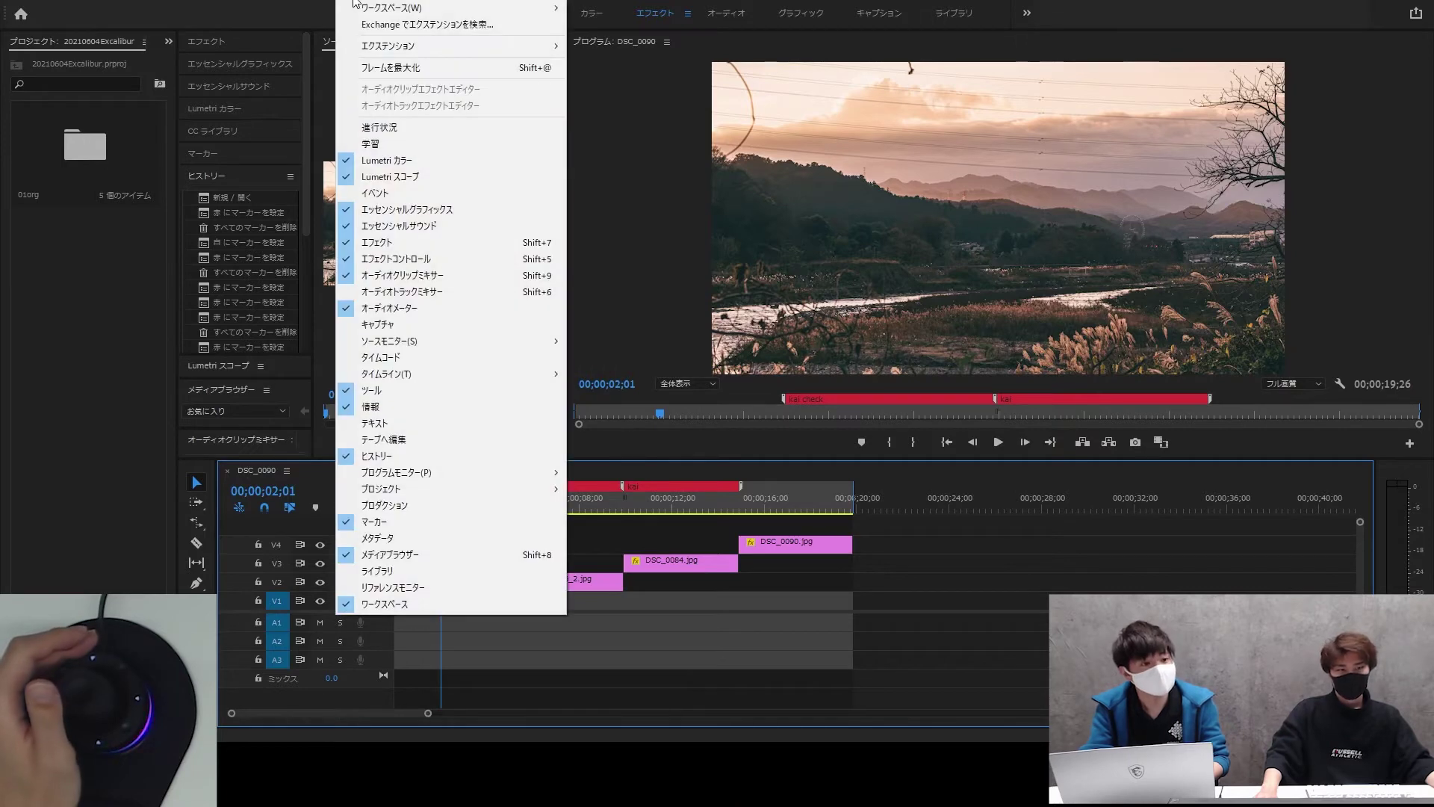
mouse_move(396, 48)
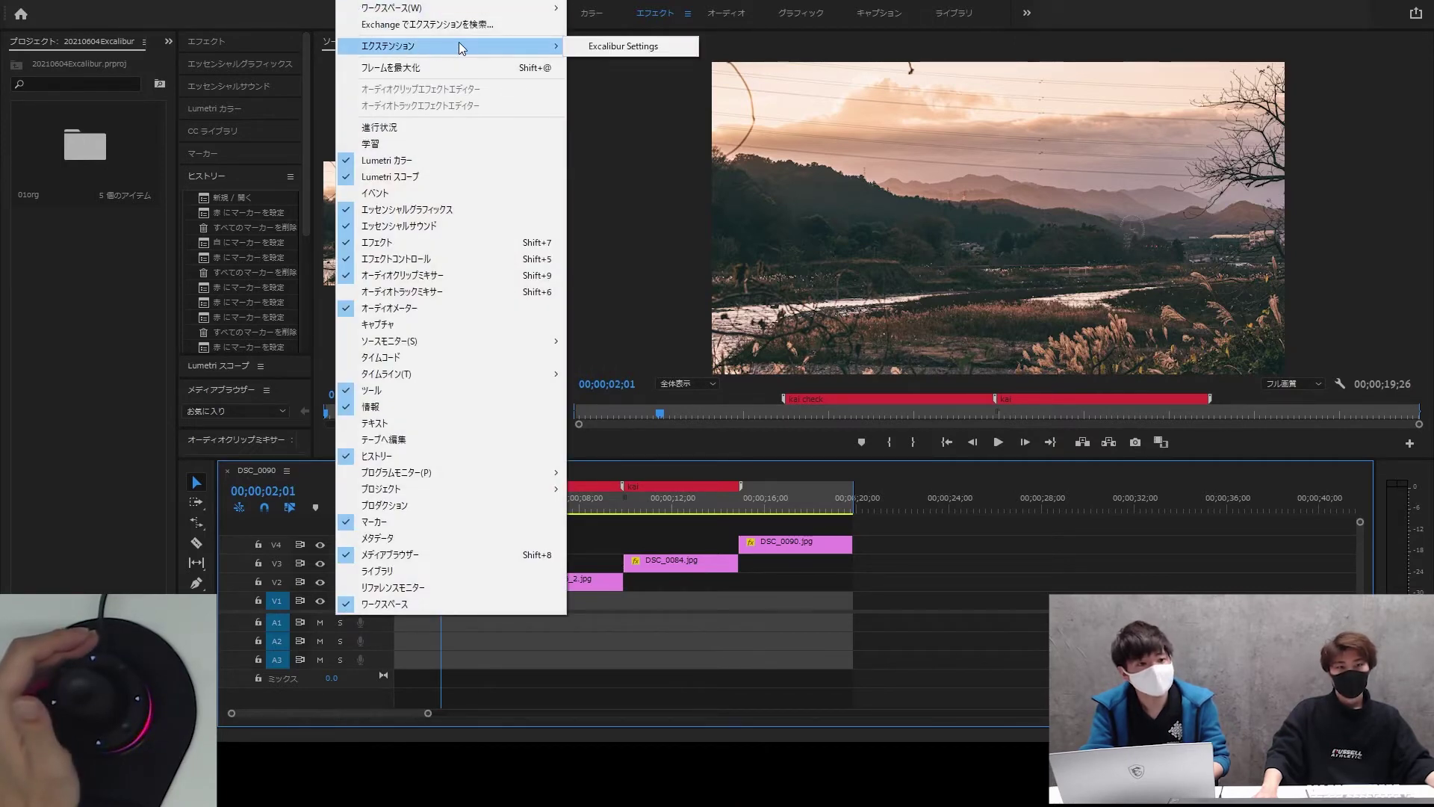
left_click(605, 46)
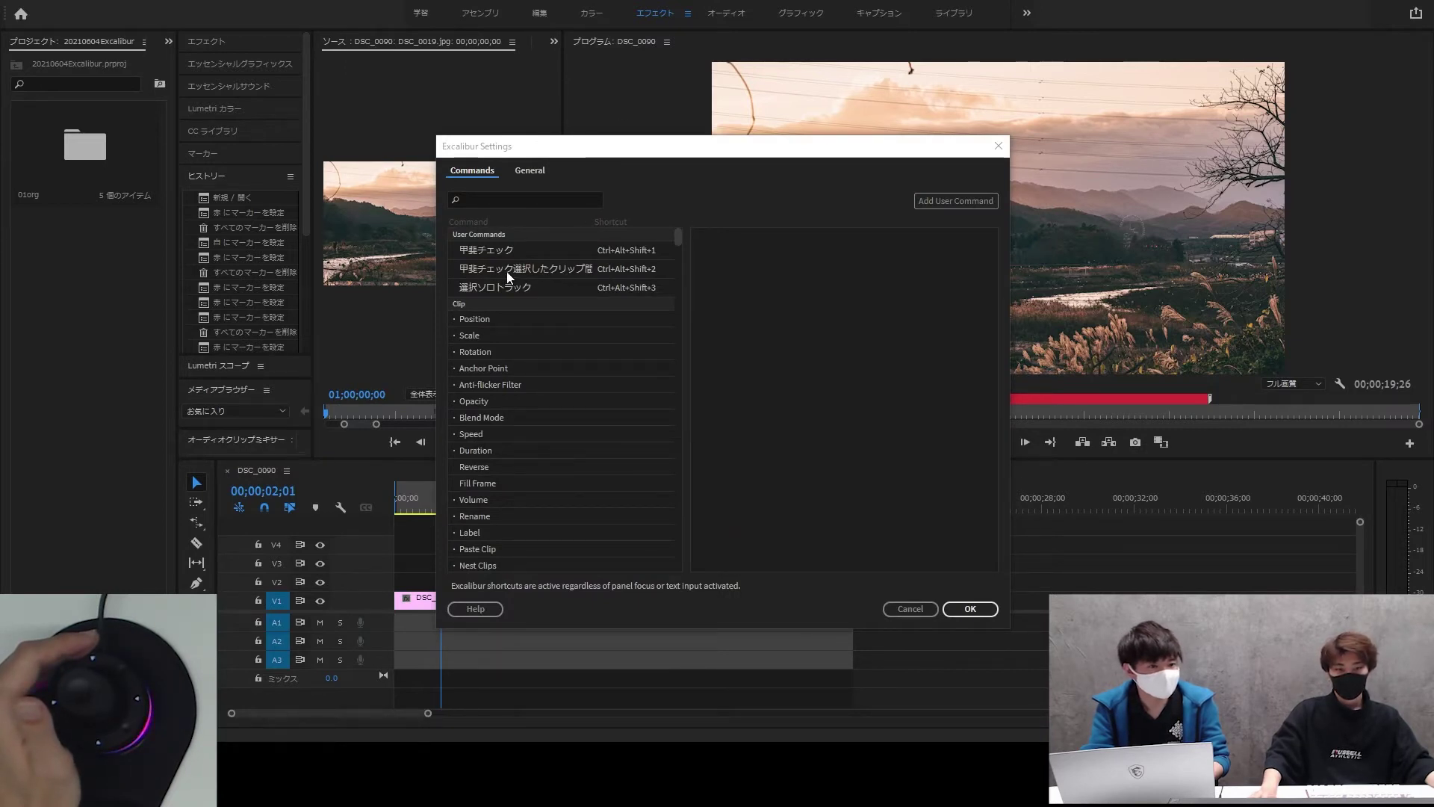
left_click(536, 270)
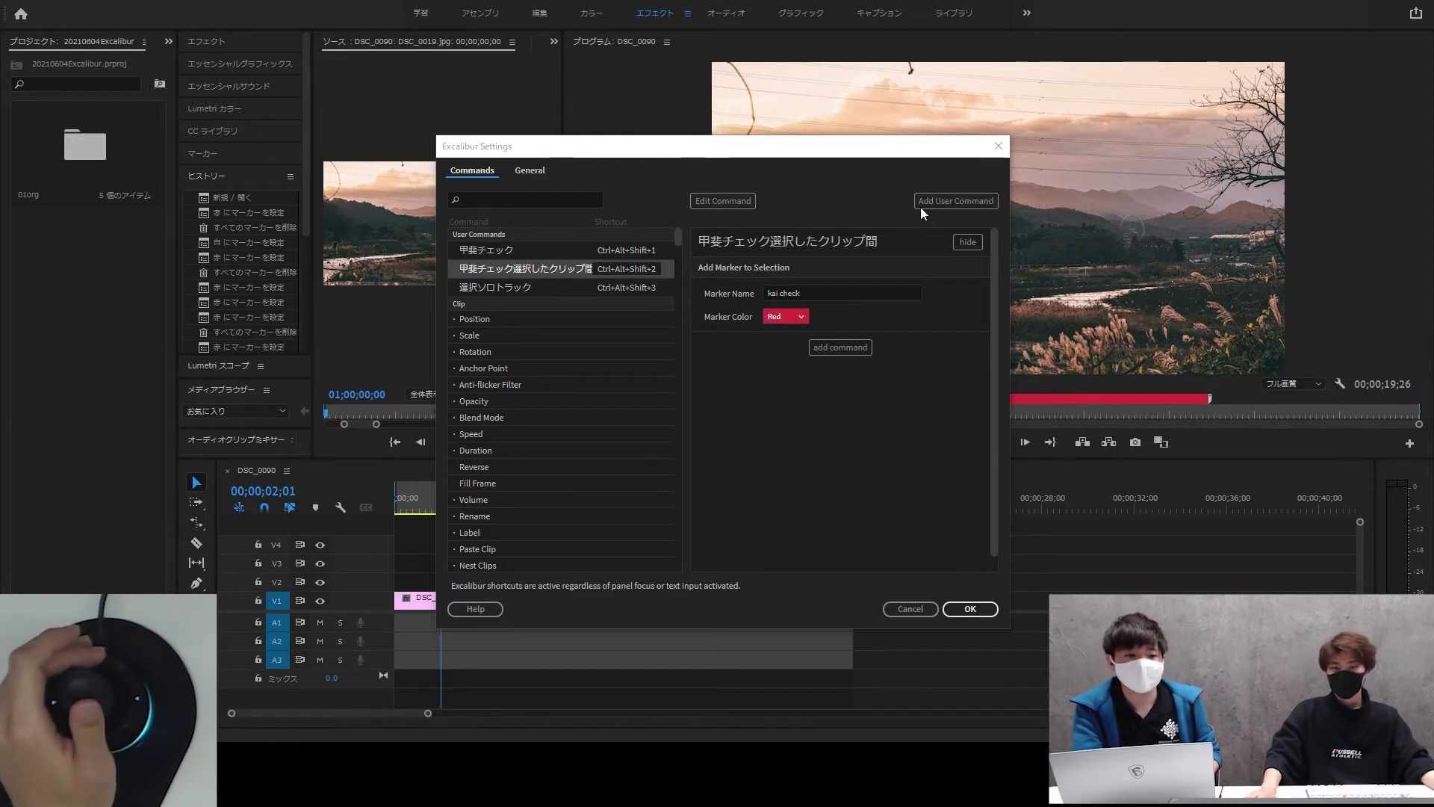
left_click(942, 201)
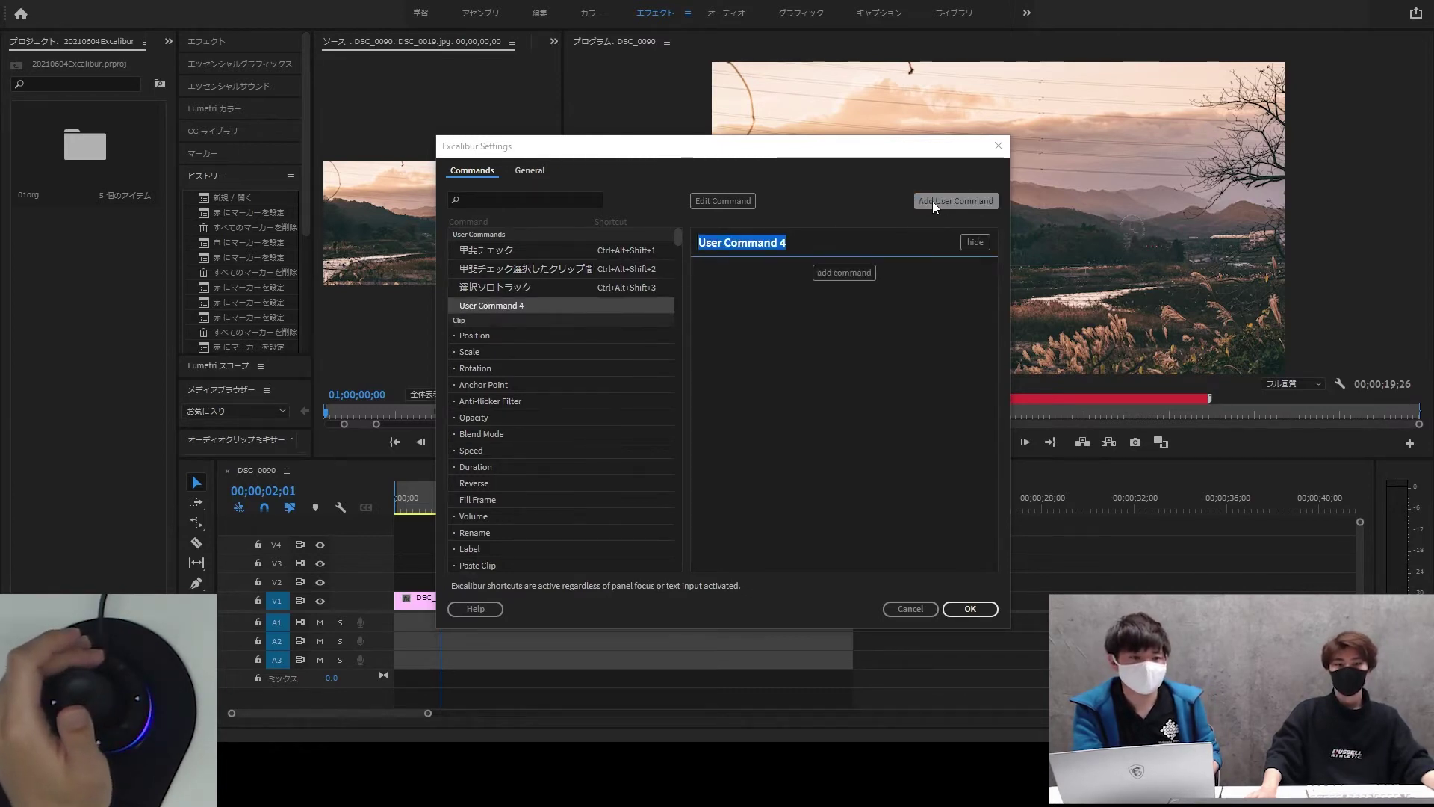
type("甲斐チェック選択したクリップ間")
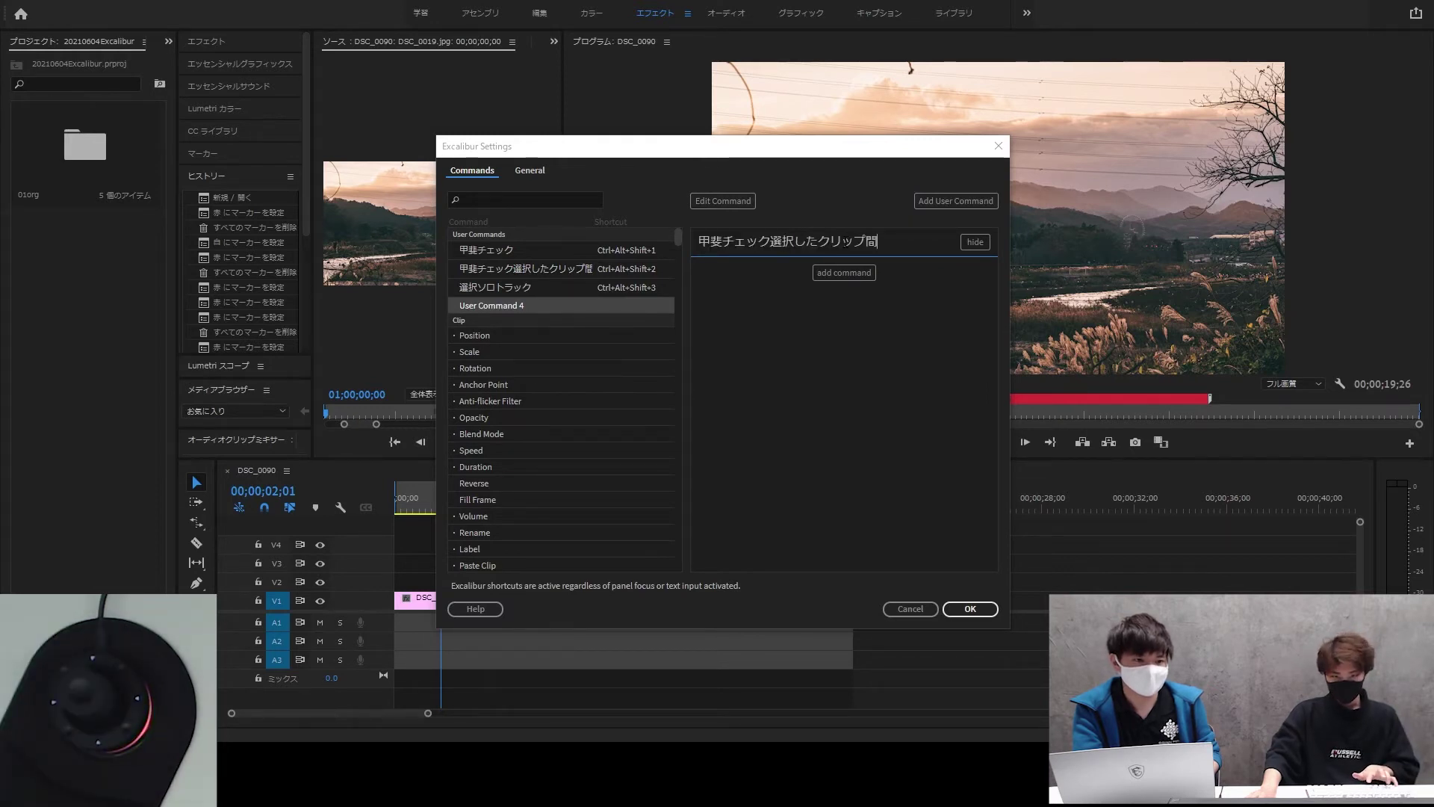
type("2")
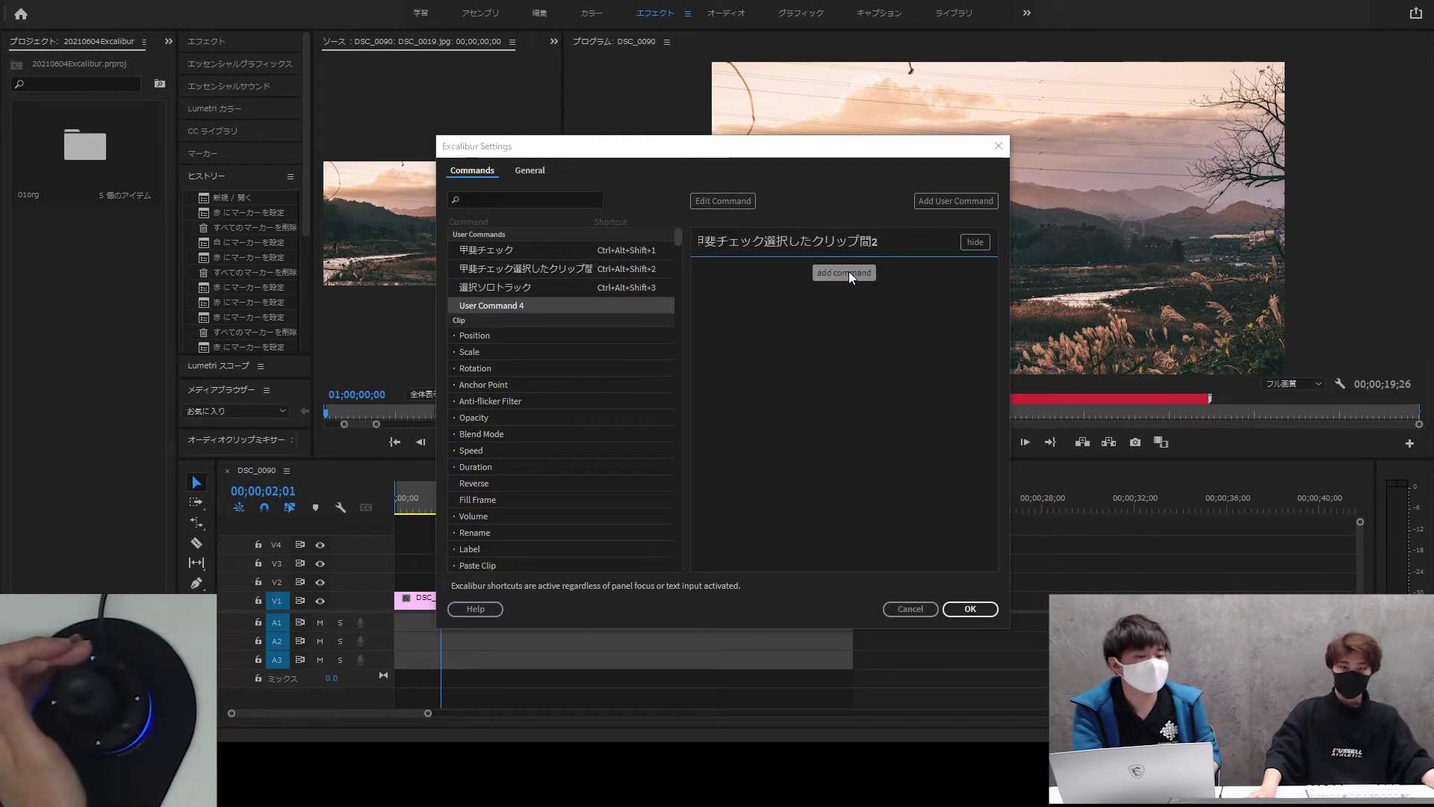
- Add the Add Marker to Selection command to the new user command, with marker name "kaicheck" and marker colour Orange
left_click(838, 272)
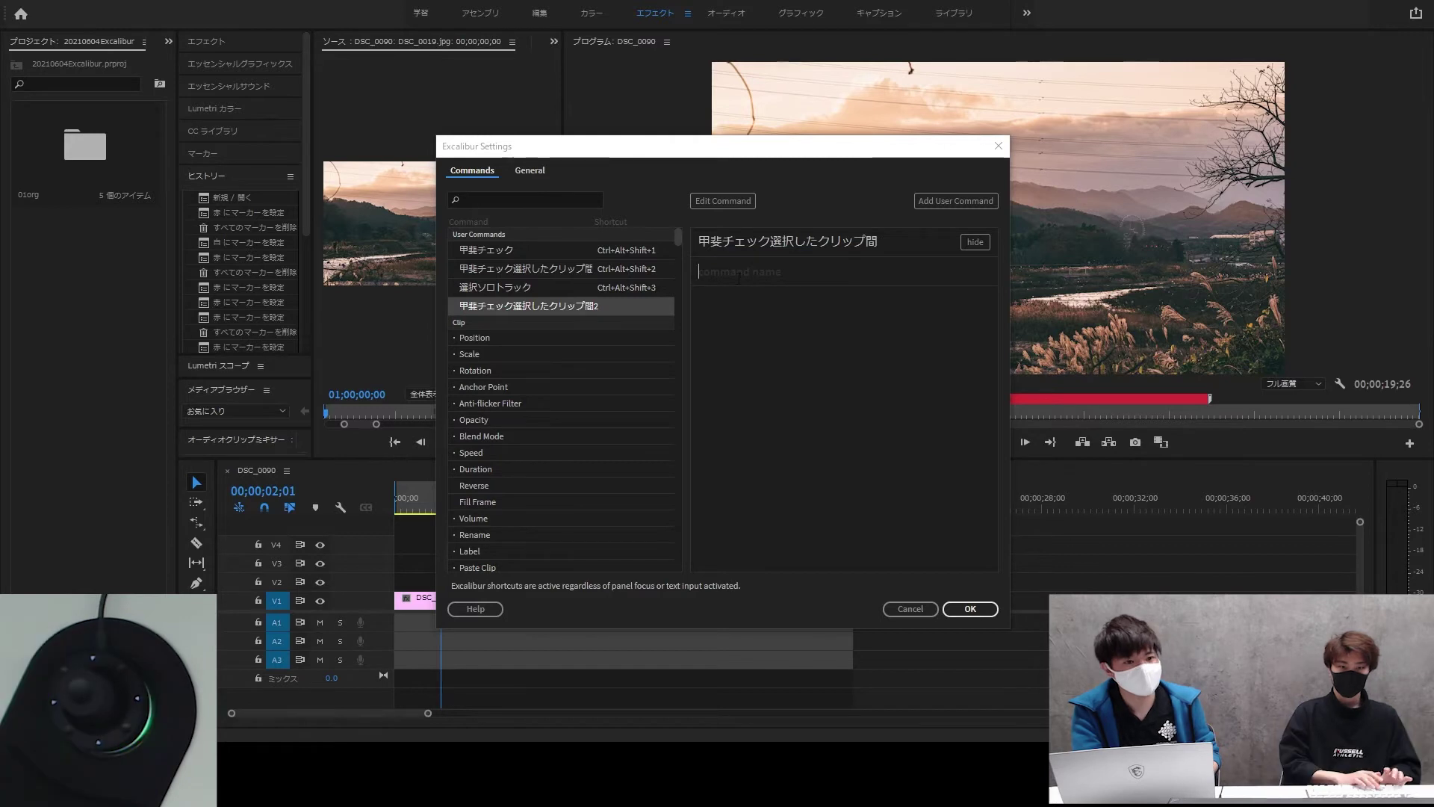
type("add")
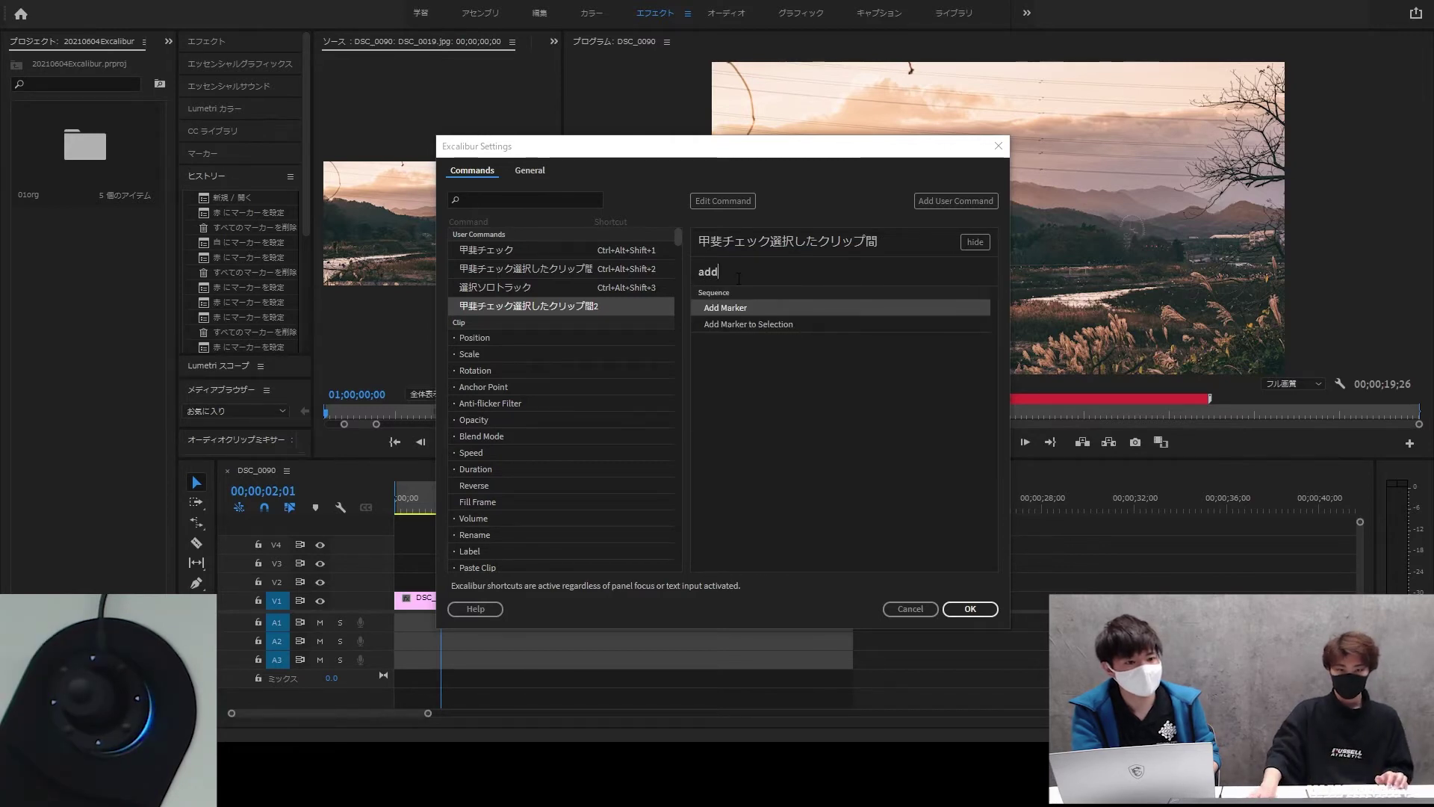
left_click(768, 326)
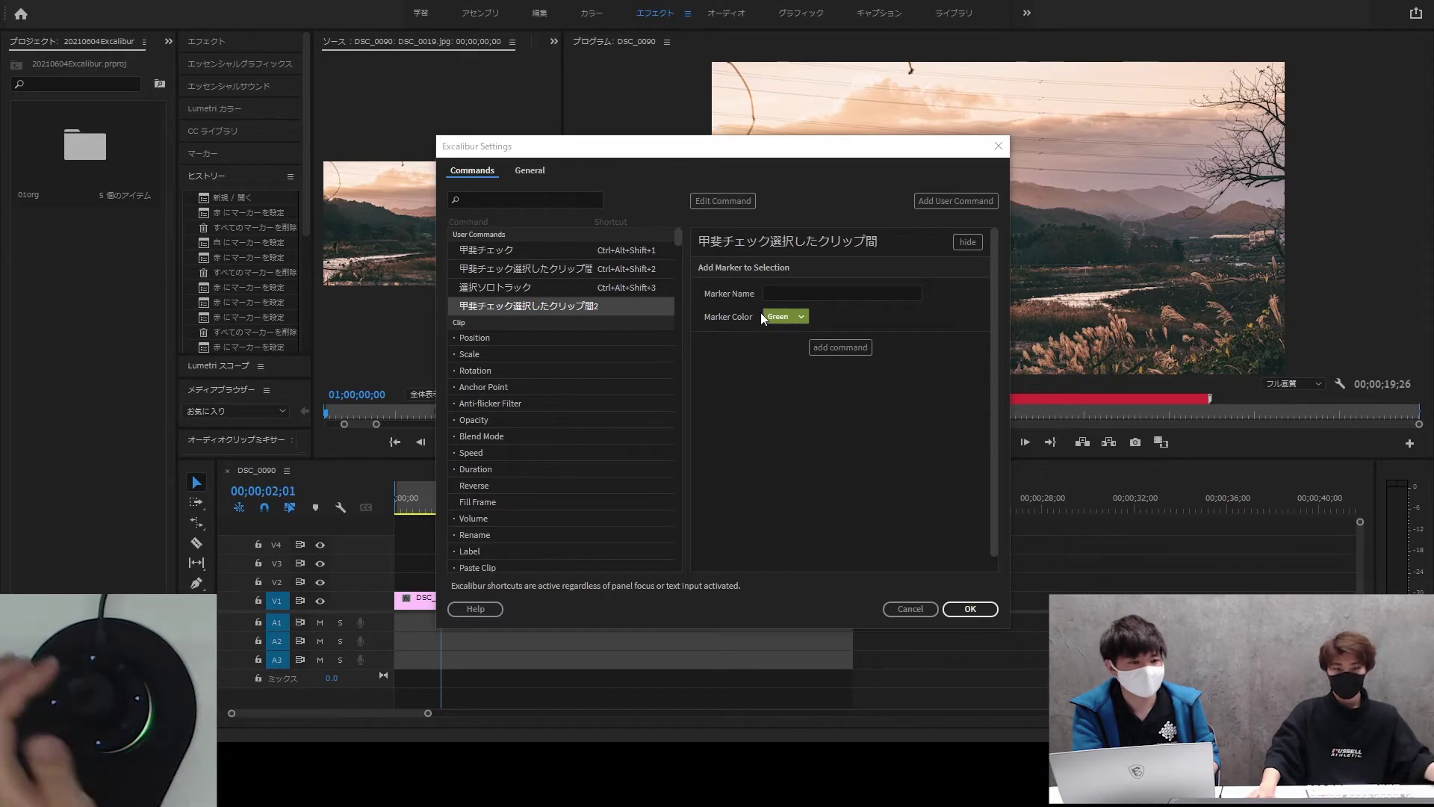
left_click(788, 294)
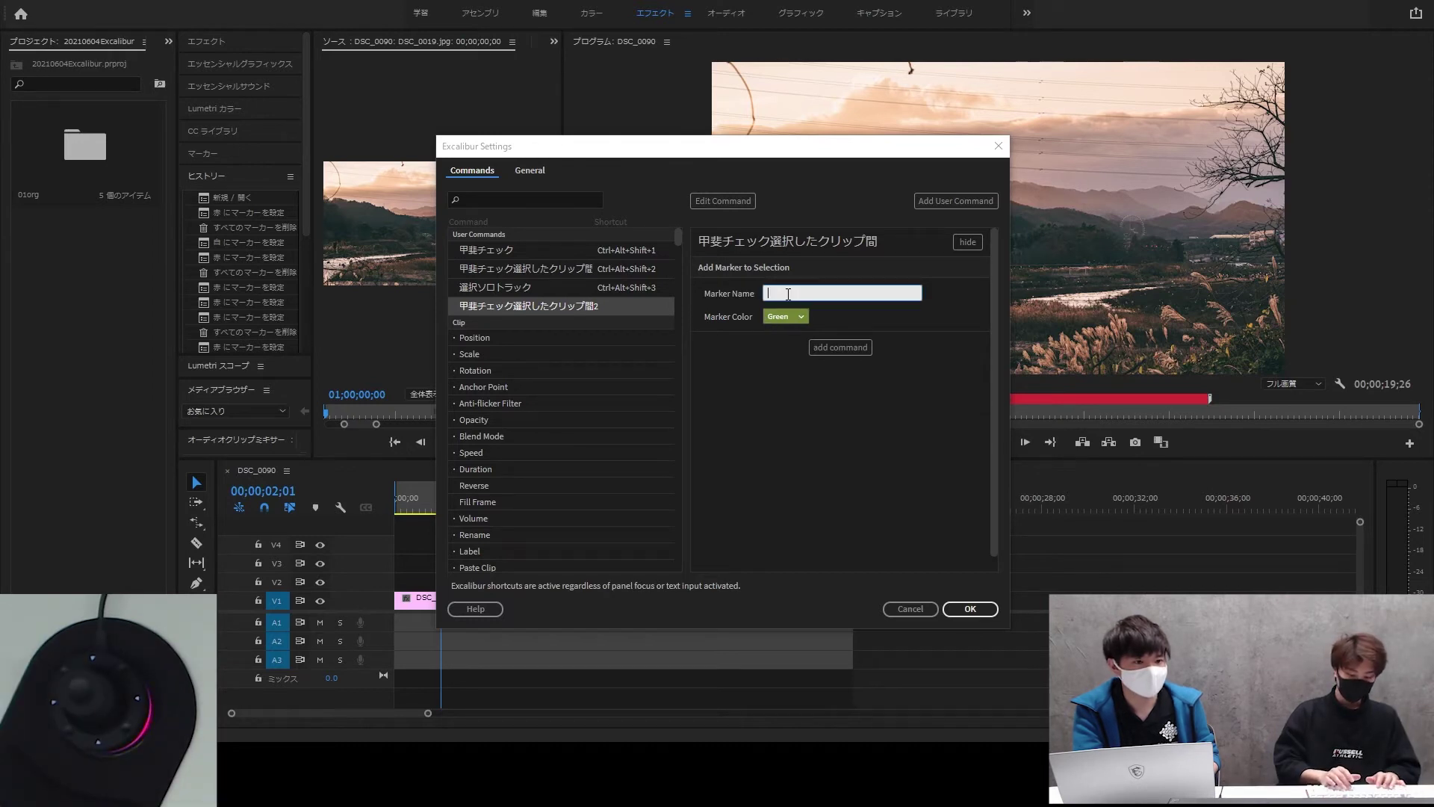
type("kaicheck")
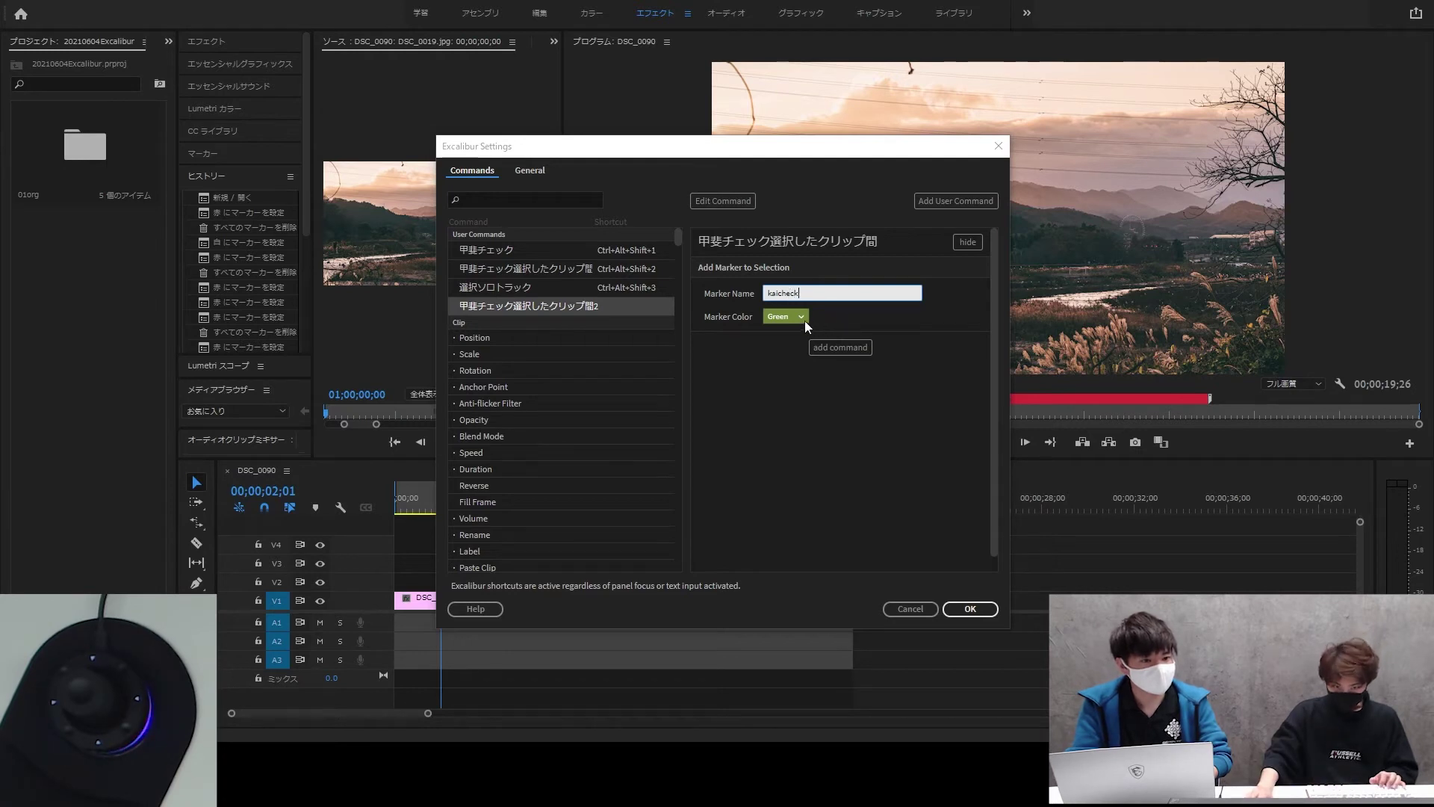
left_click(804, 319)
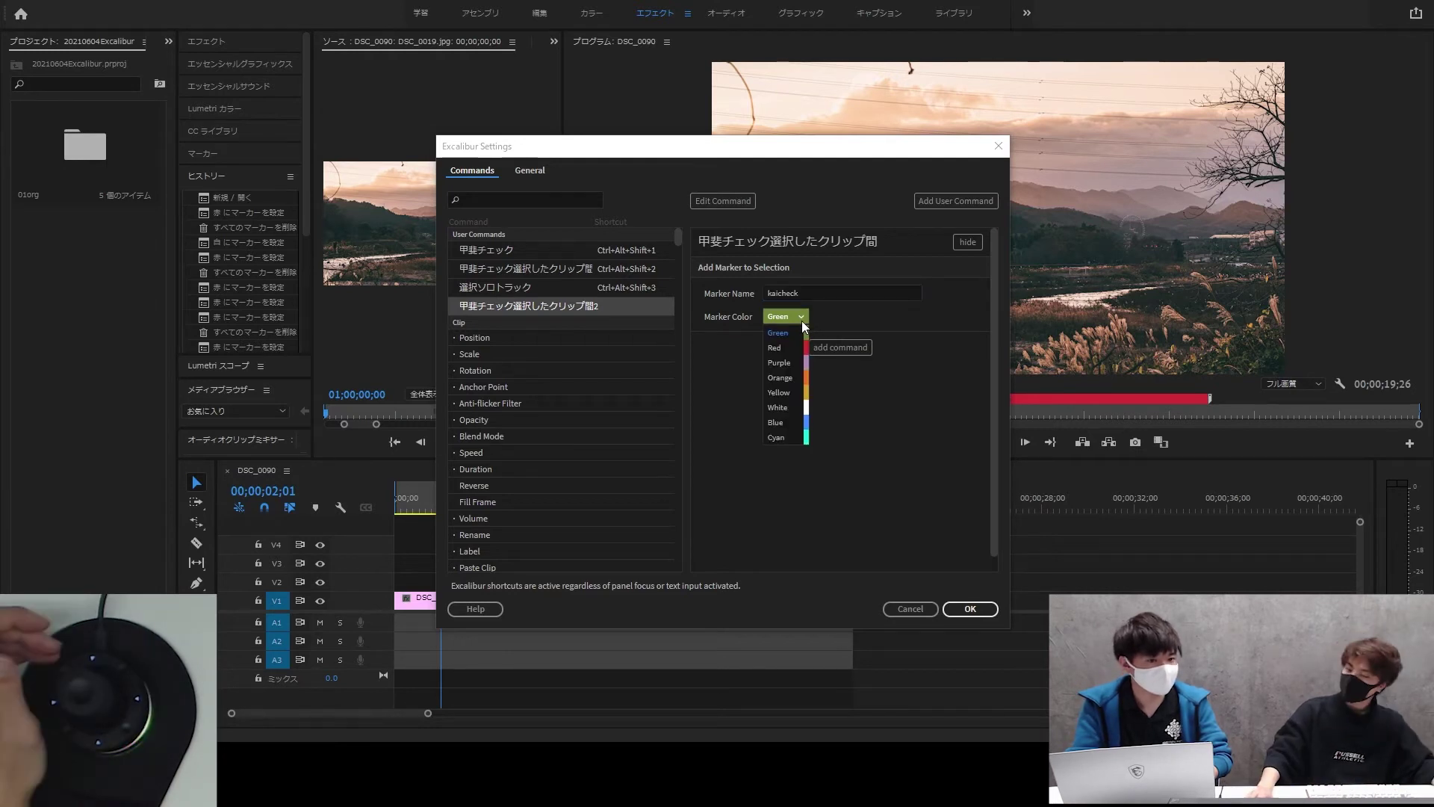
left_click(798, 377)
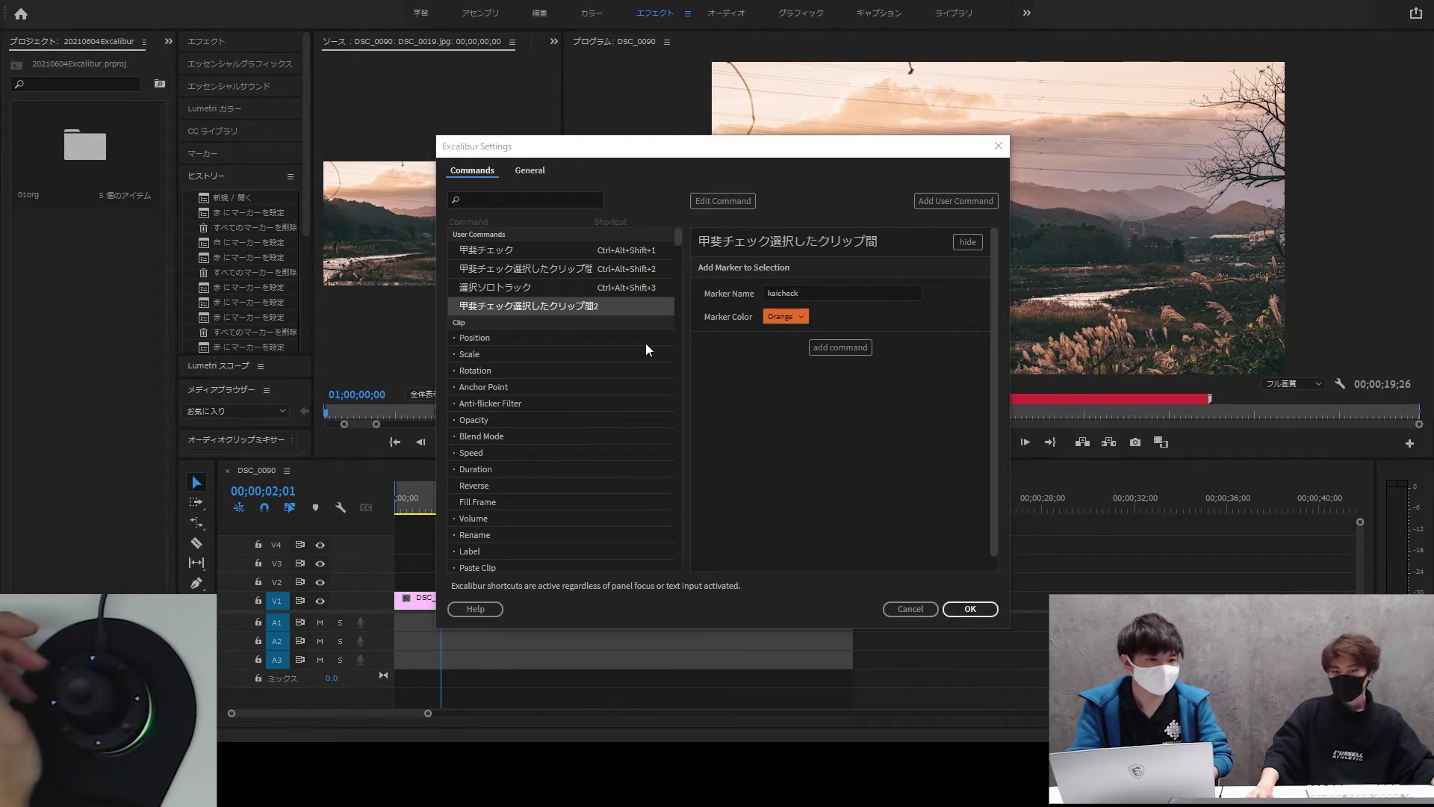
- Assign the shortcut Ctrl+Alt+Shift+2 to the new user command and save the Excalibur settings
left_click(633, 307)
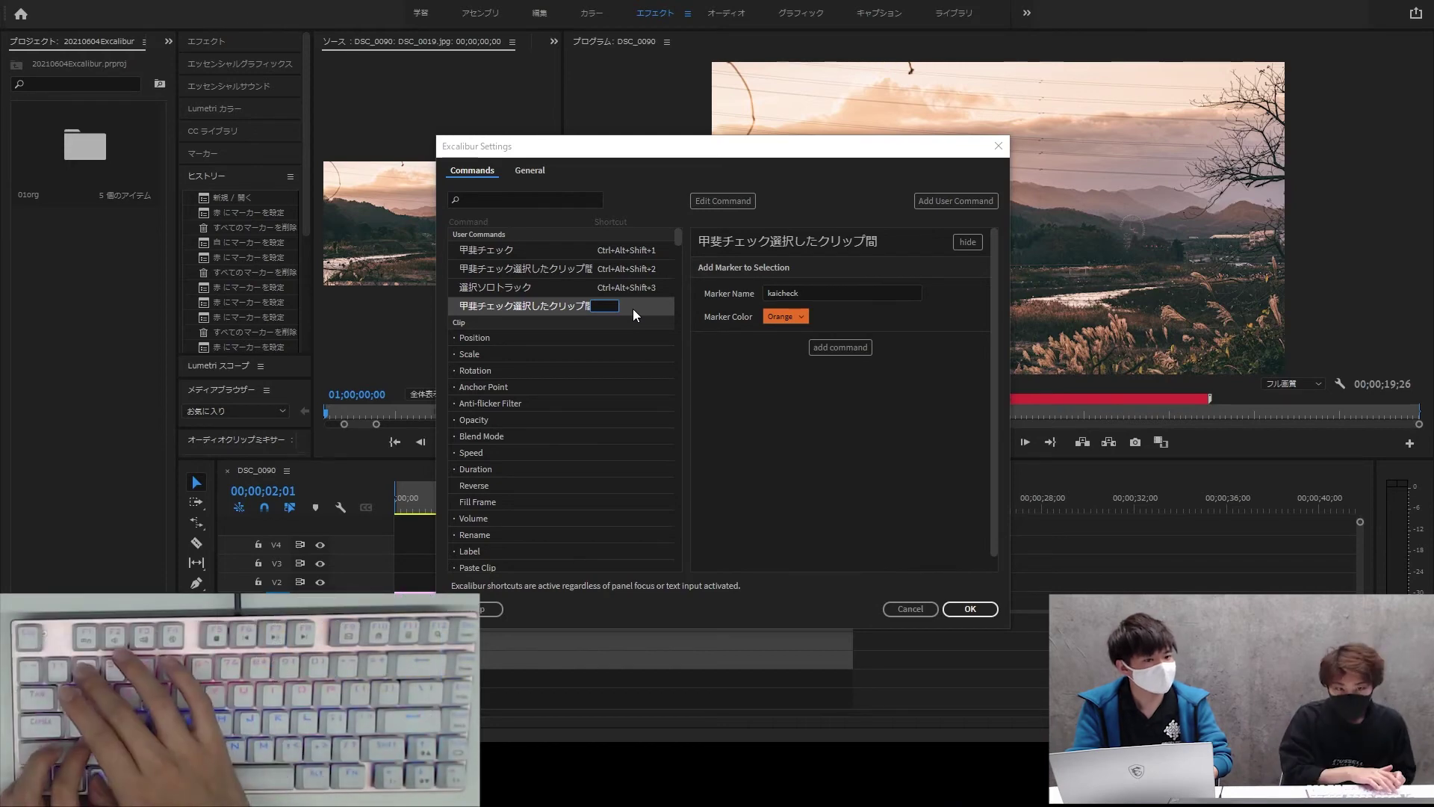
key("ctrl+alt+shift+2")
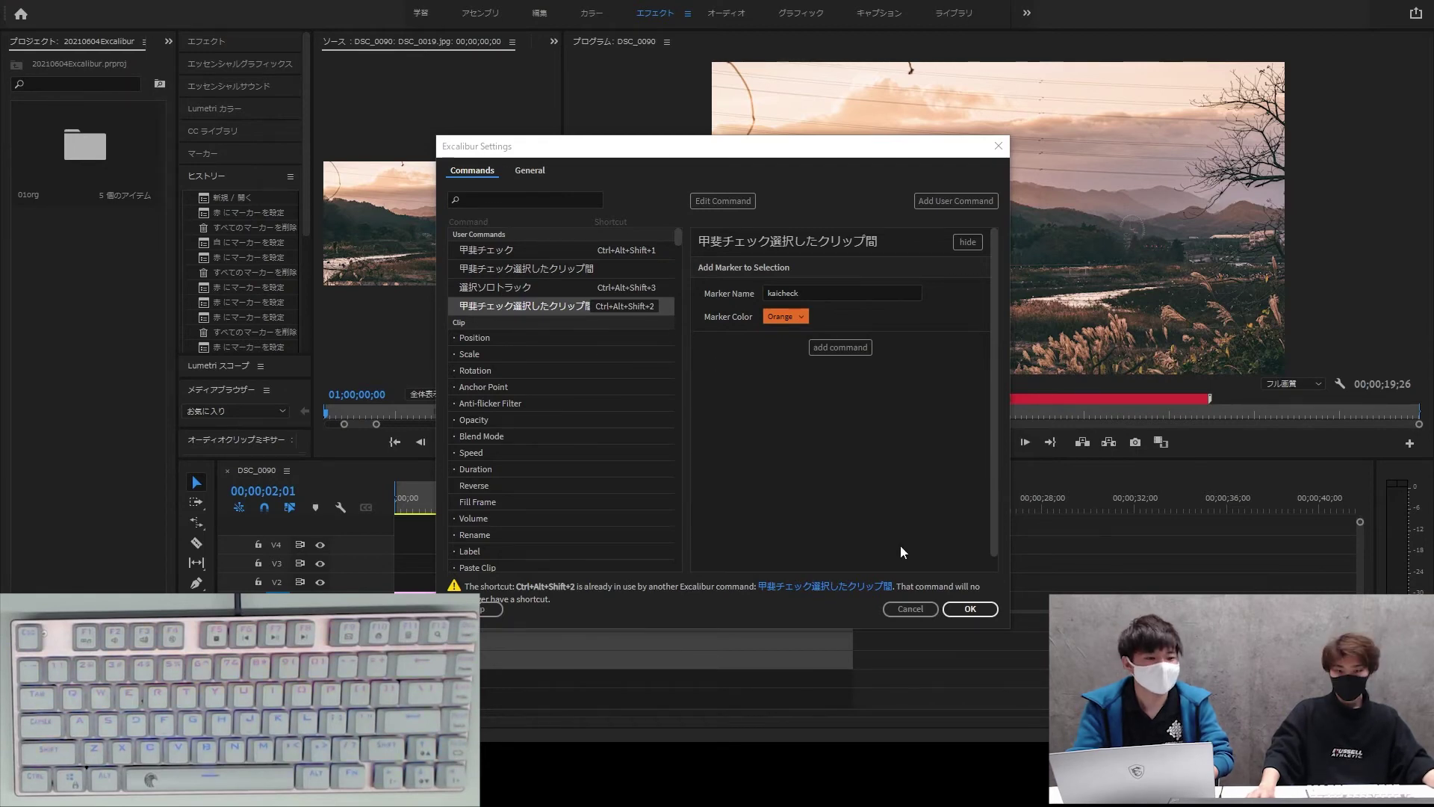
left_click(967, 608)
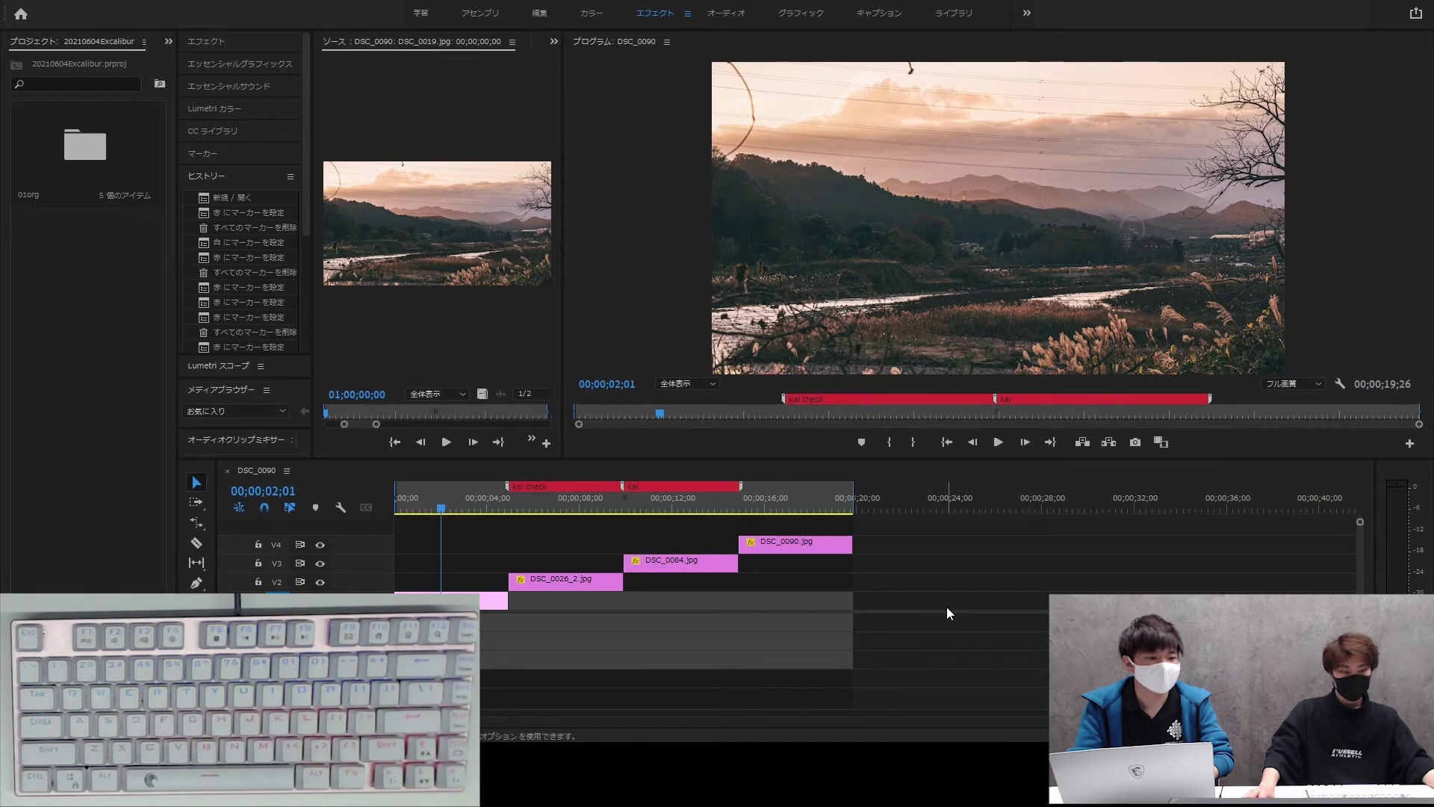
- In Orbital2 Core, clear and re-enter the Add Maker To Selection Exc keystroke as Alt + Shift + Control + 2, and save it
right_click(1229, 534)
left_click(1278, 608)
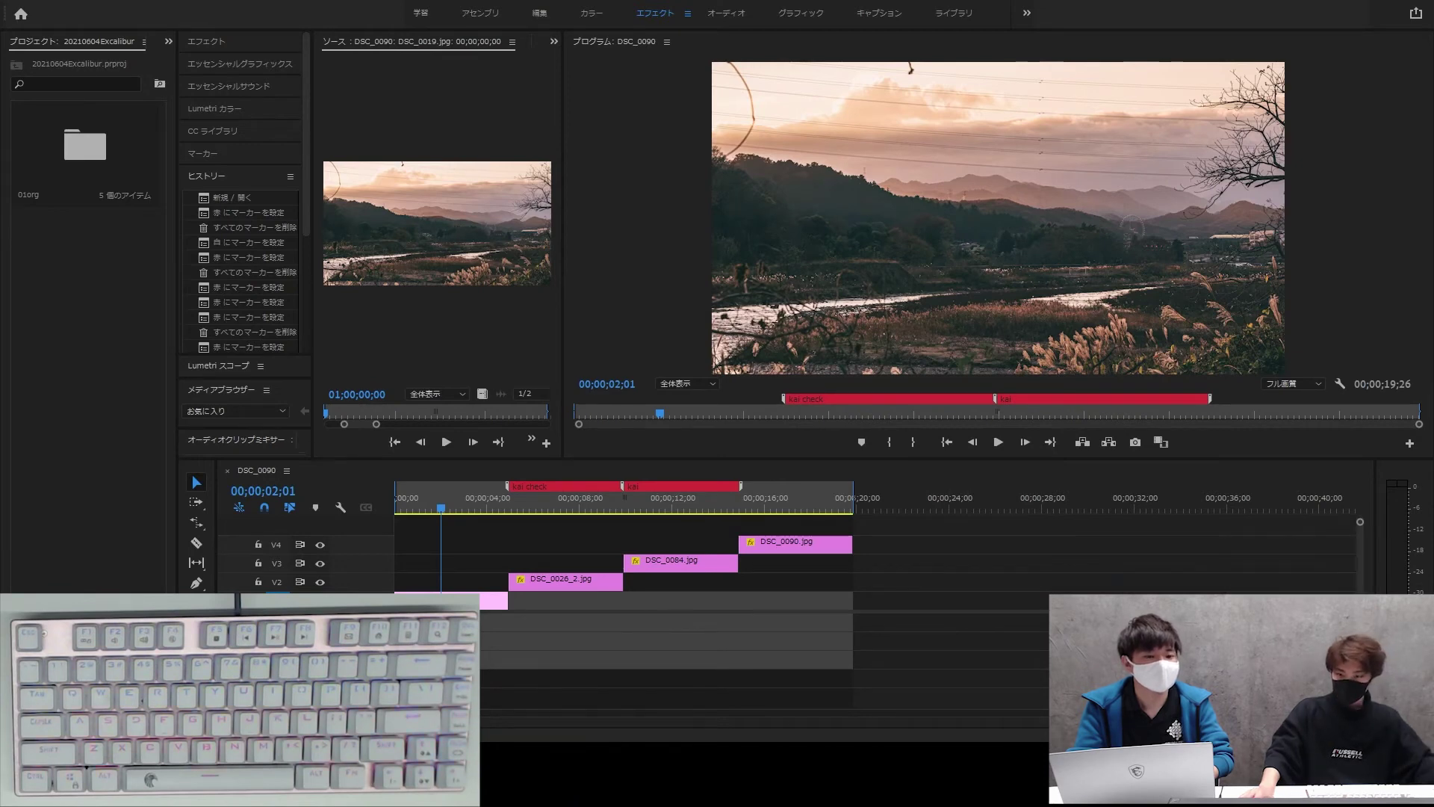
left_click(1013, 382)
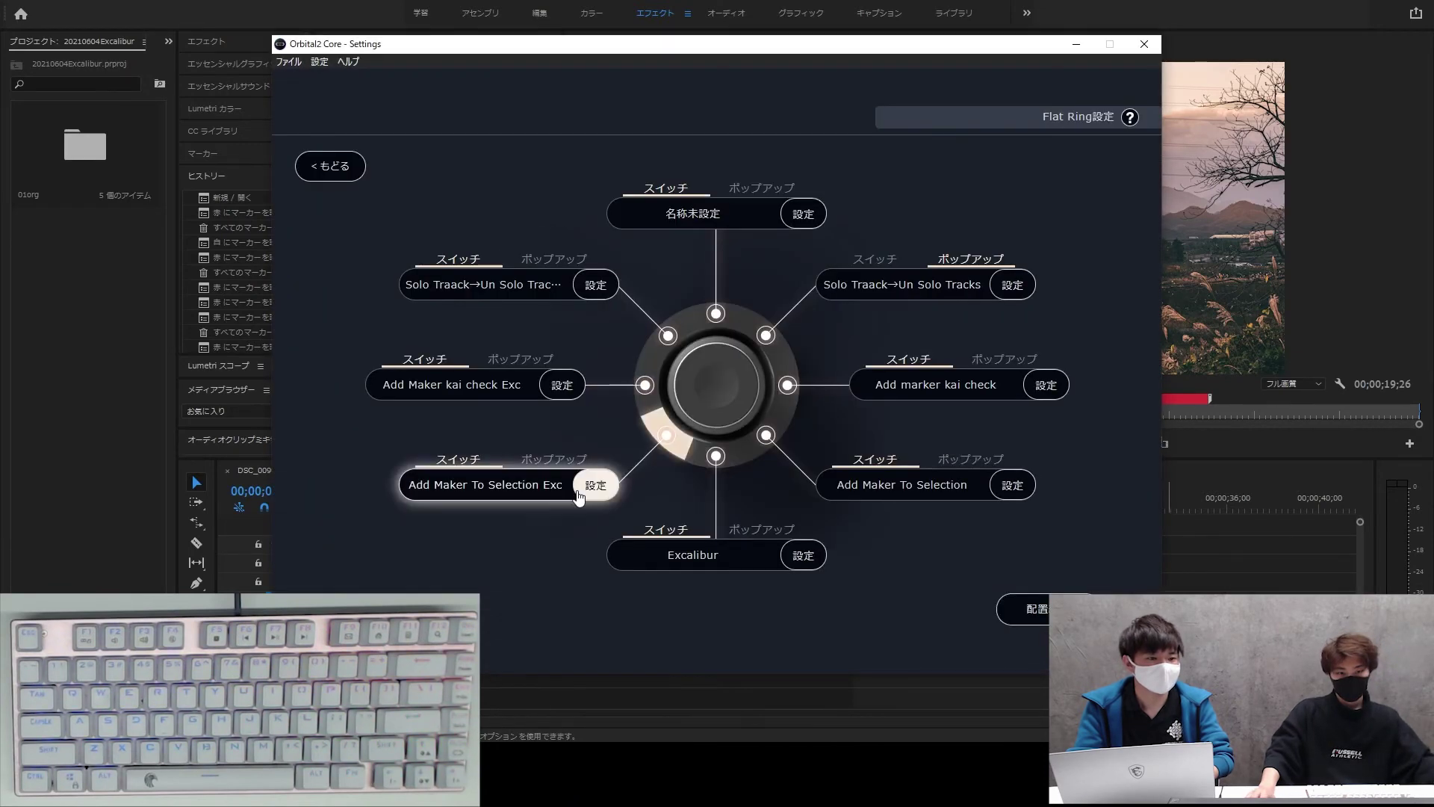
left_click(580, 495)
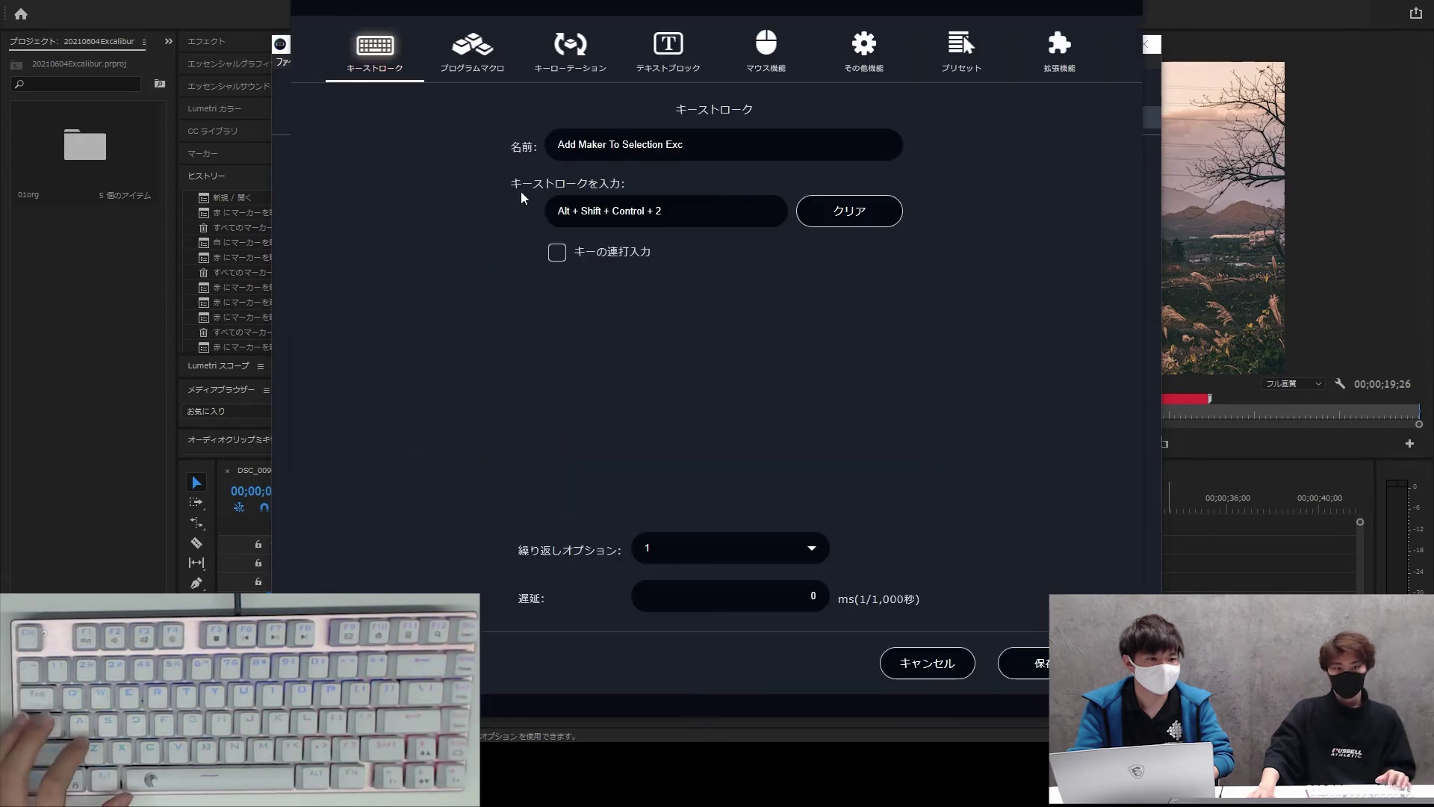
left_click(702, 212)
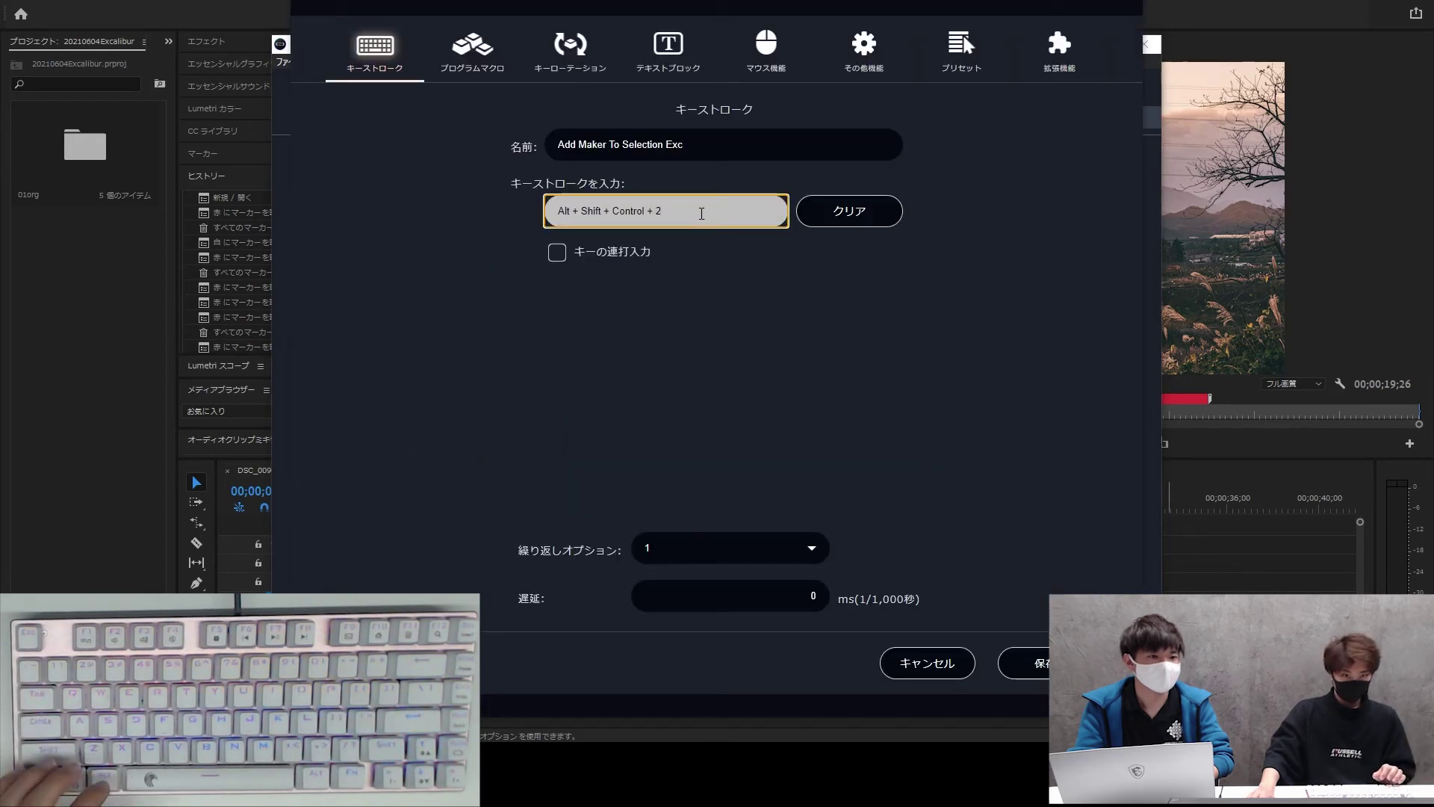
left_click(858, 218)
left_click(665, 212)
key("ctrl+alt+shift")
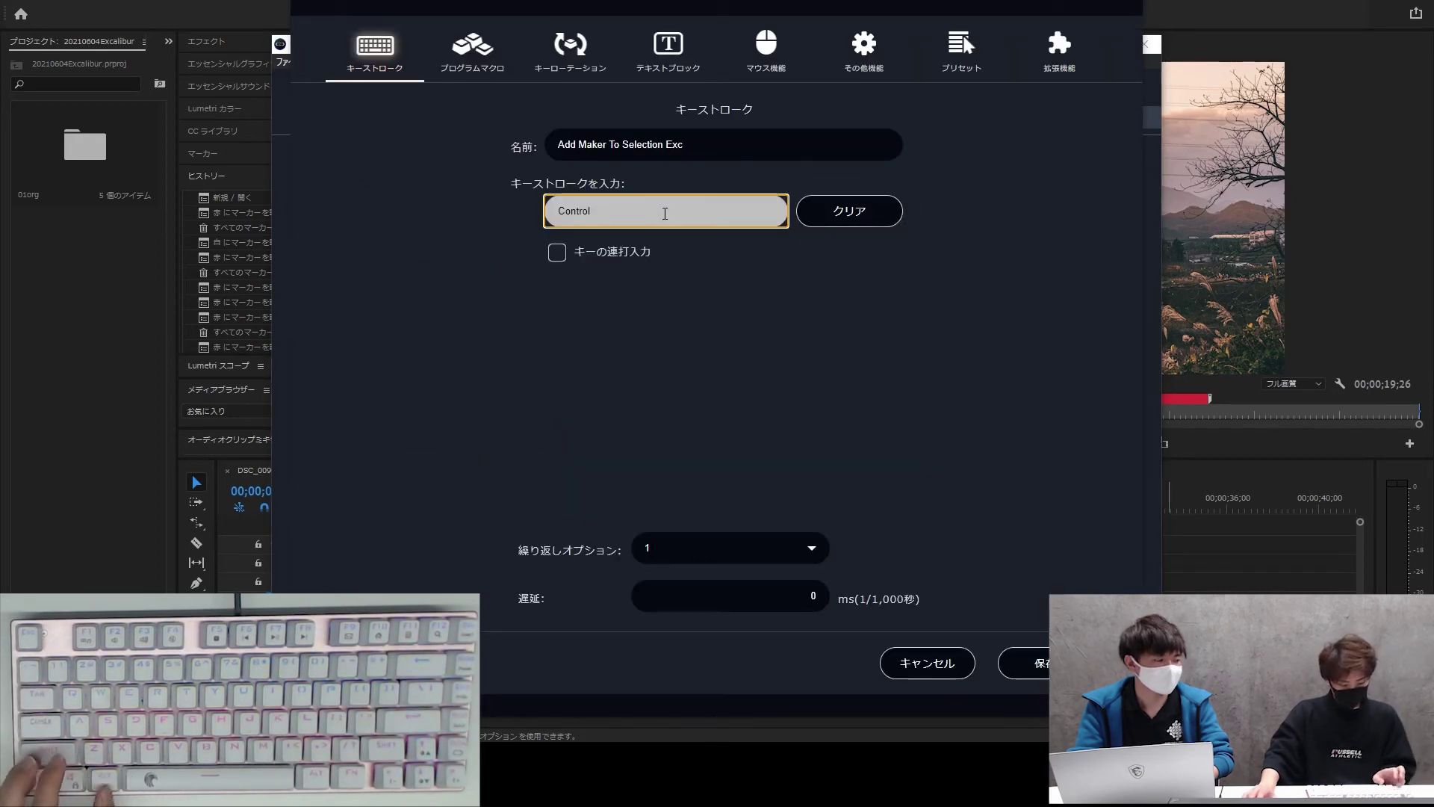
key("ctrl+alt+shift+2")
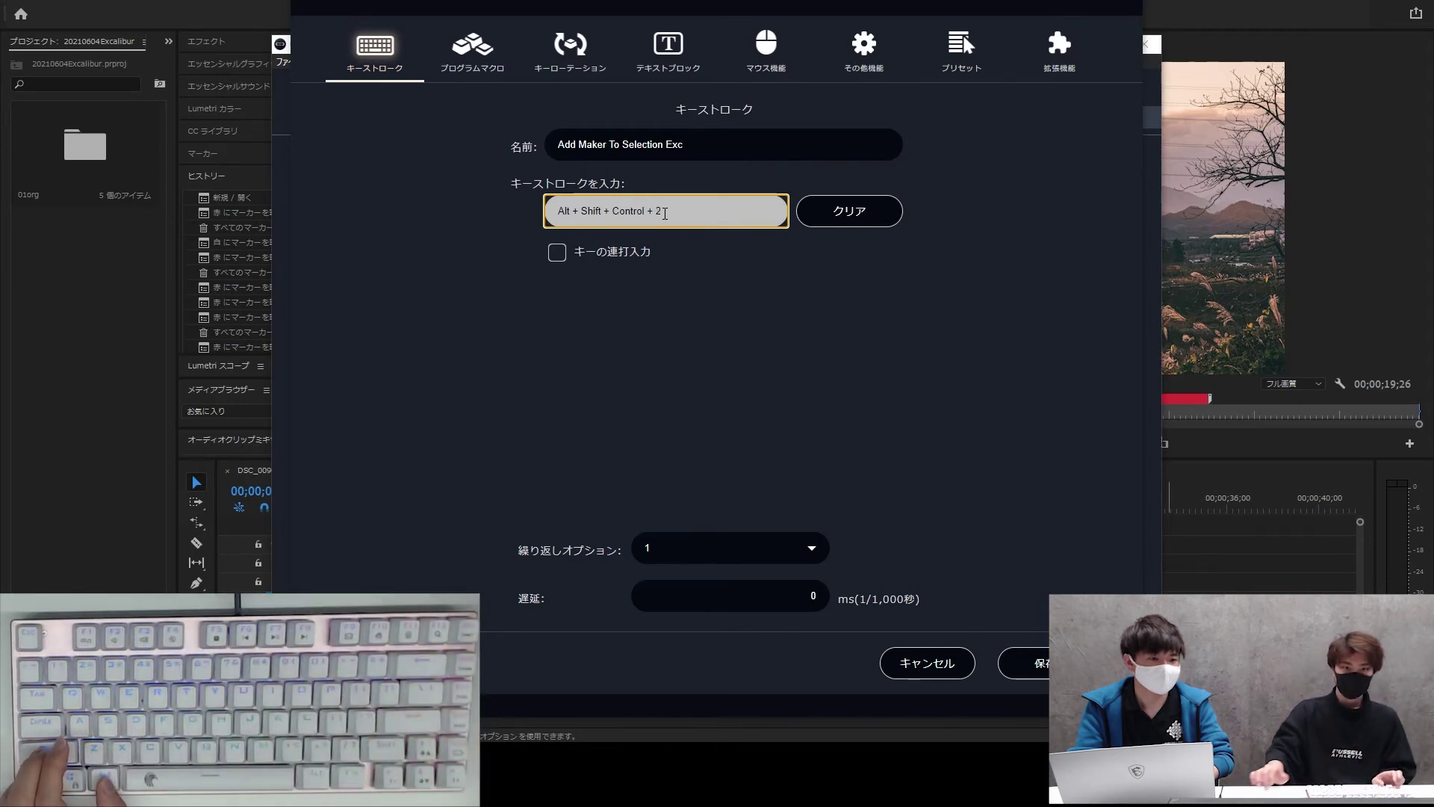
left_click(1039, 662)
left_click(817, 402)
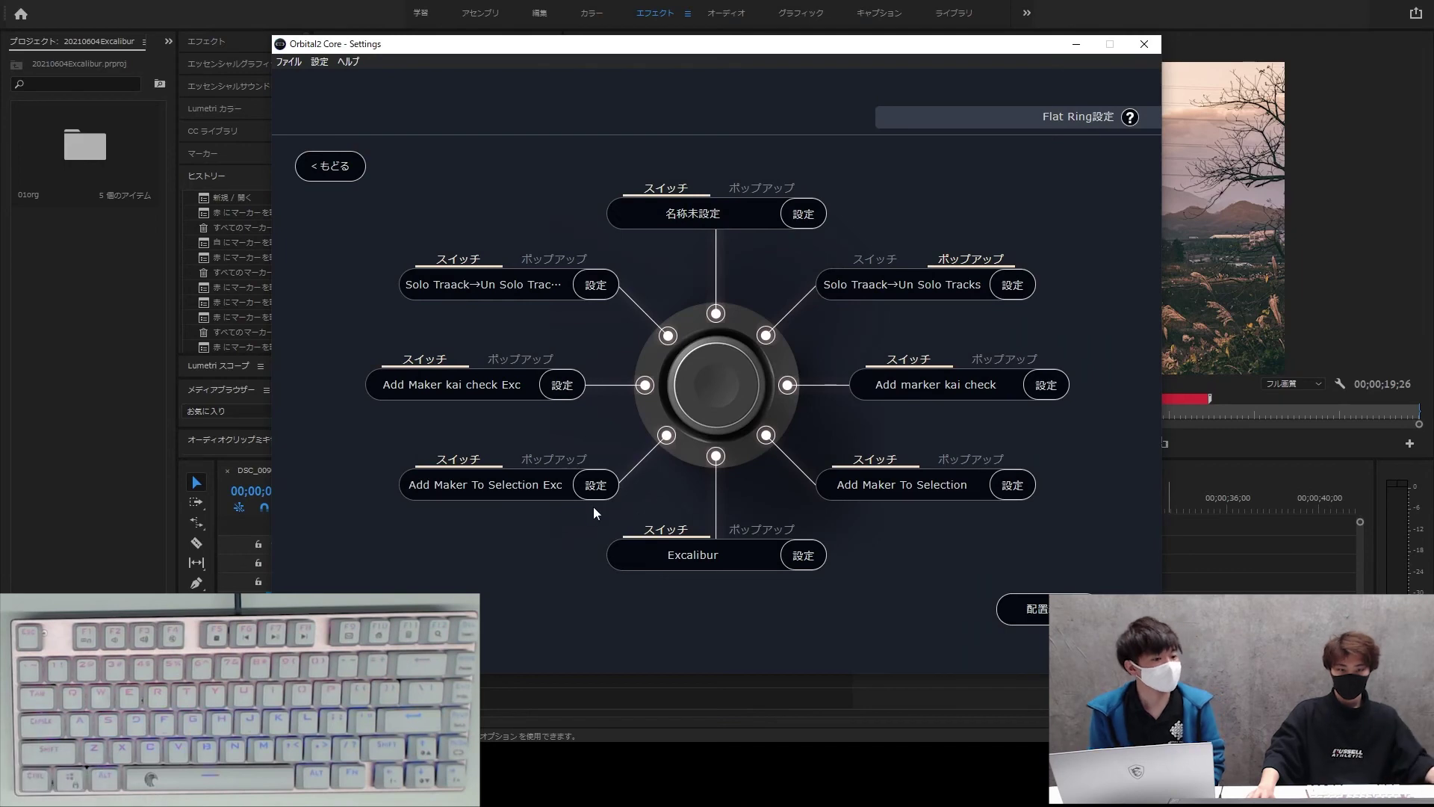
left_click(330, 165)
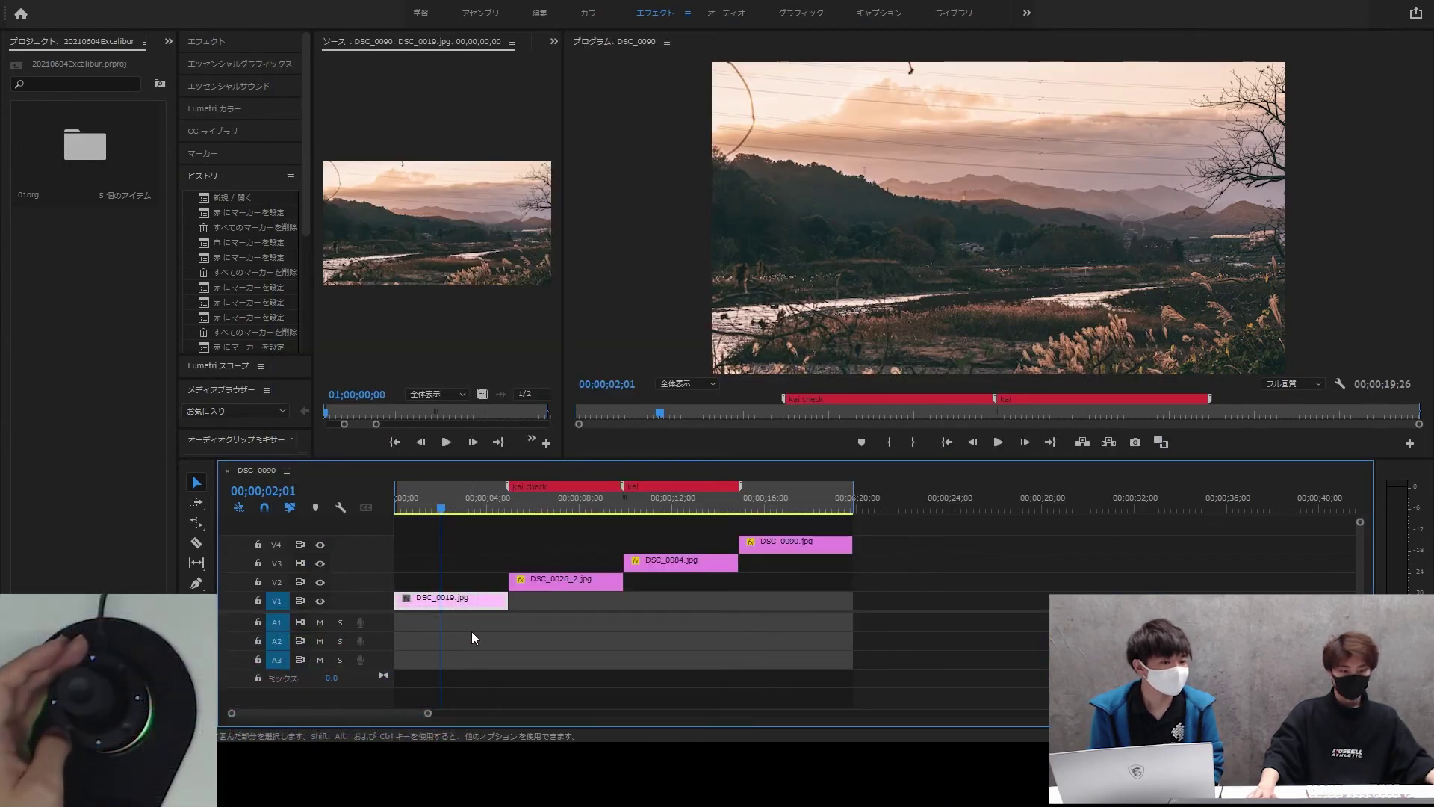
- Mark the DSC_0019.jpg clip in Premiere Pro with the orange "kaicheck" user command
key("m")
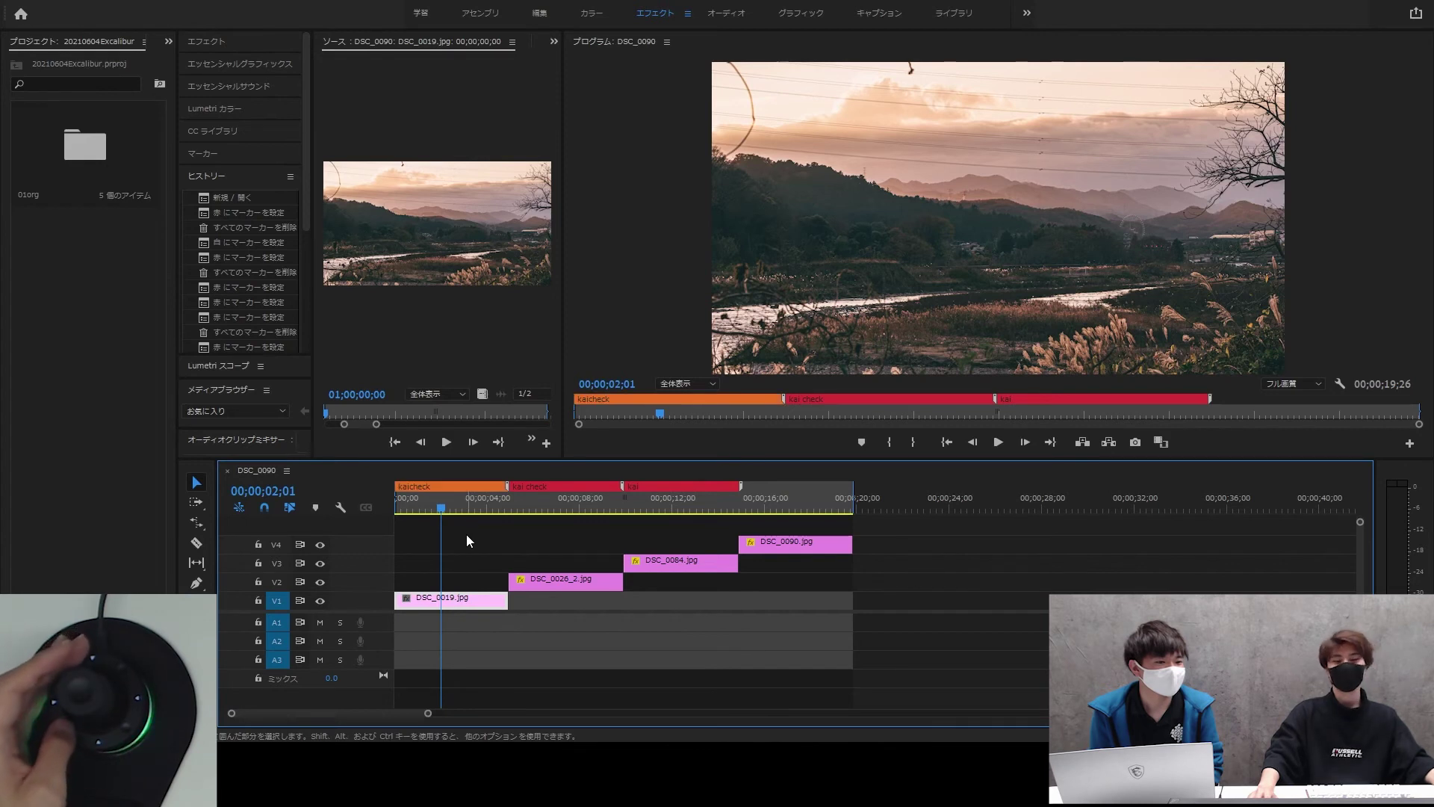